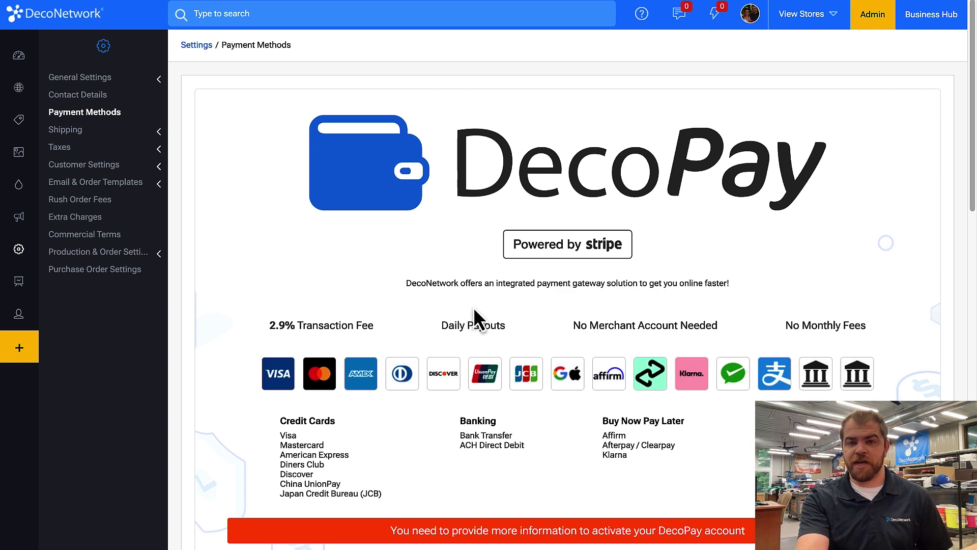
pyautogui.scroll(-2, 473, 310)
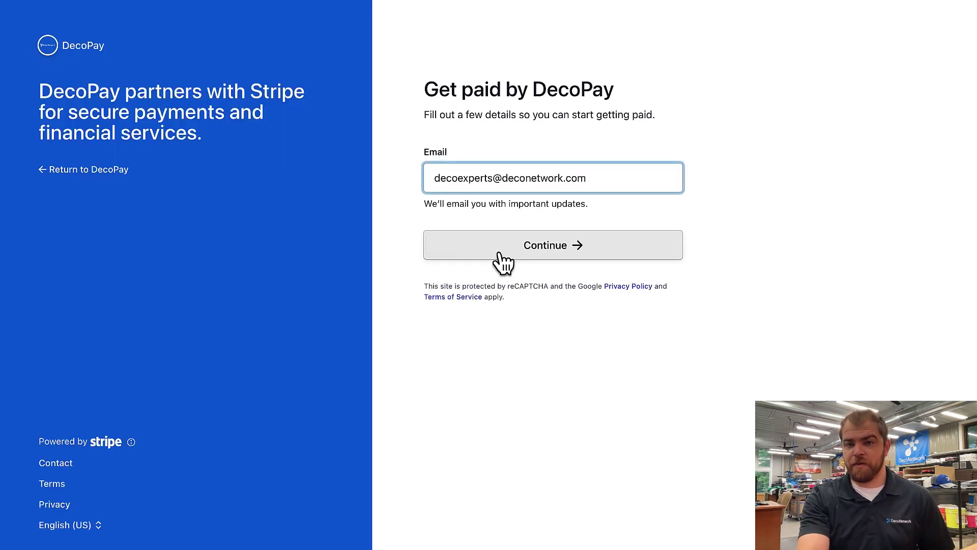
# - Confirm the account email and have a verification code sent to the entered mobile number
pyautogui.click(502, 253)
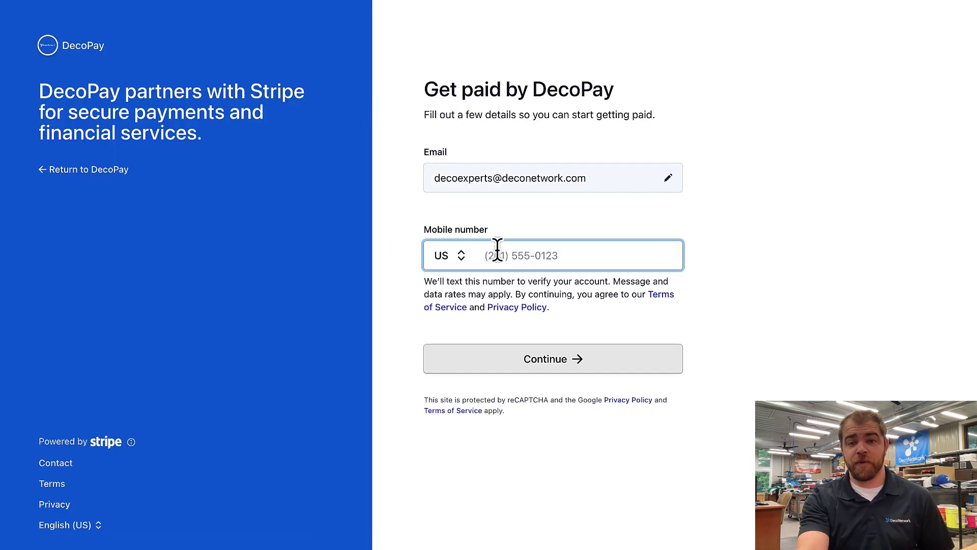
pyautogui.write('9625')
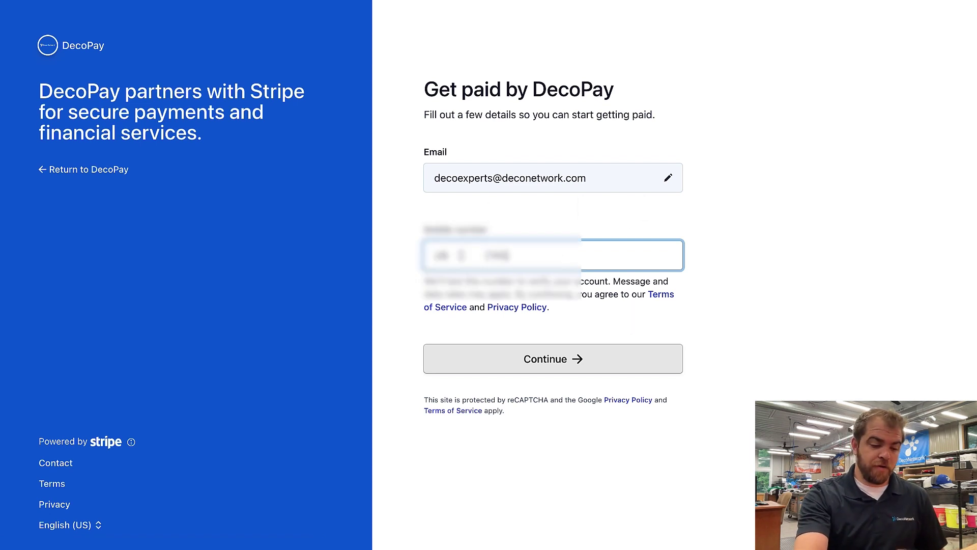
pyautogui.write('12')
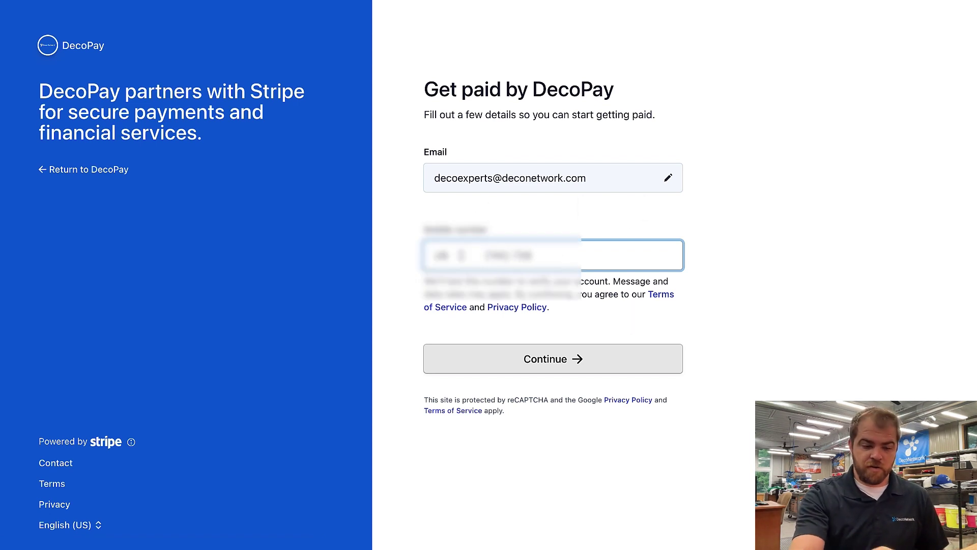
pyautogui.write('345')
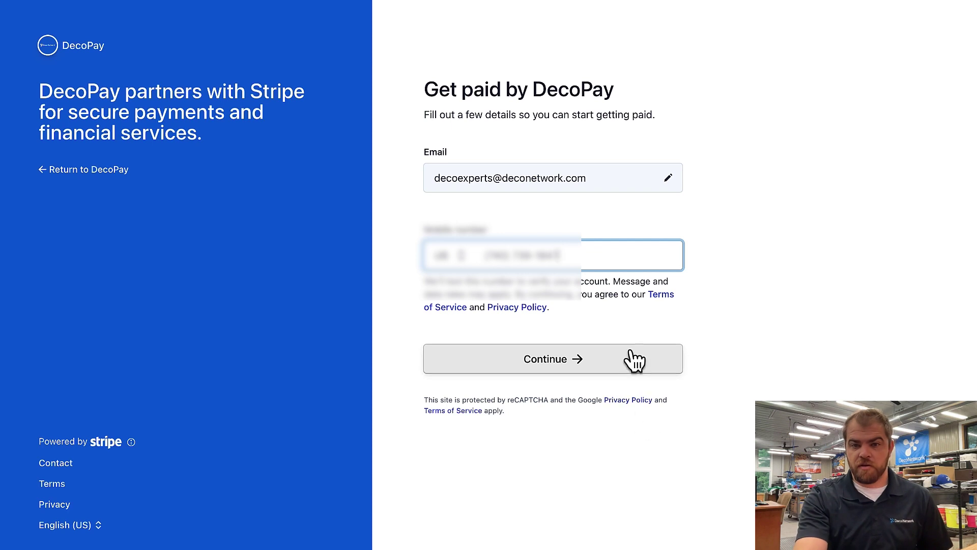
pyautogui.click(629, 362)
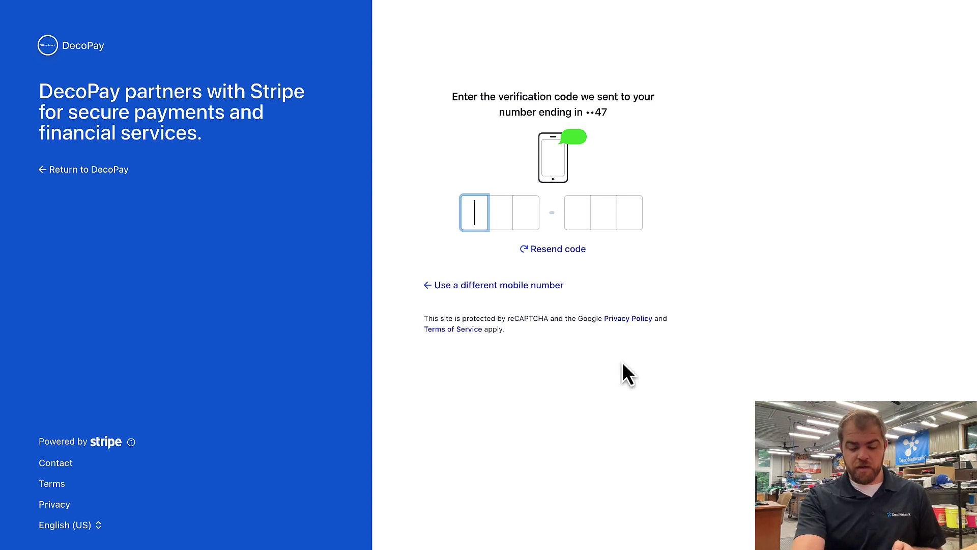
# - Request a fresh SMS verification code and enter the six-digit code to verify the number
pyautogui.click(547, 252)
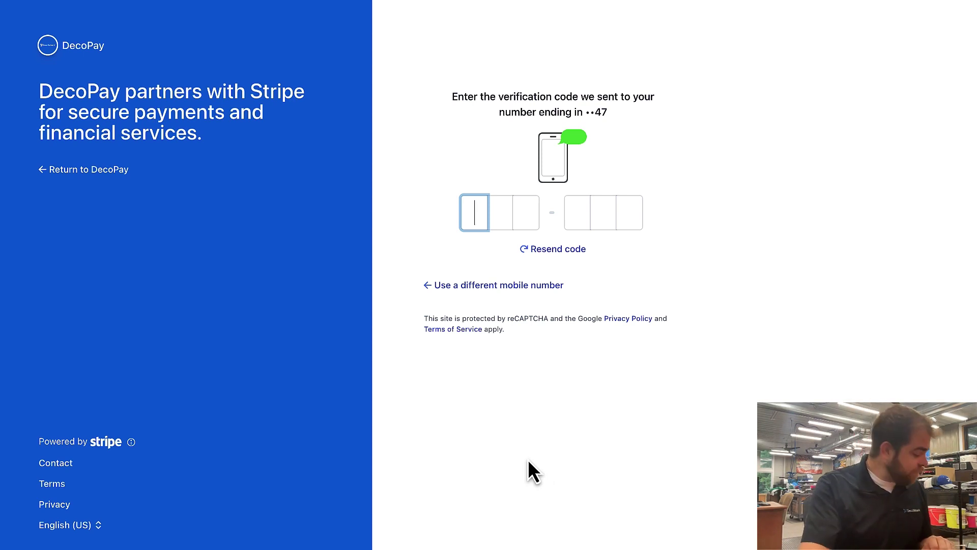
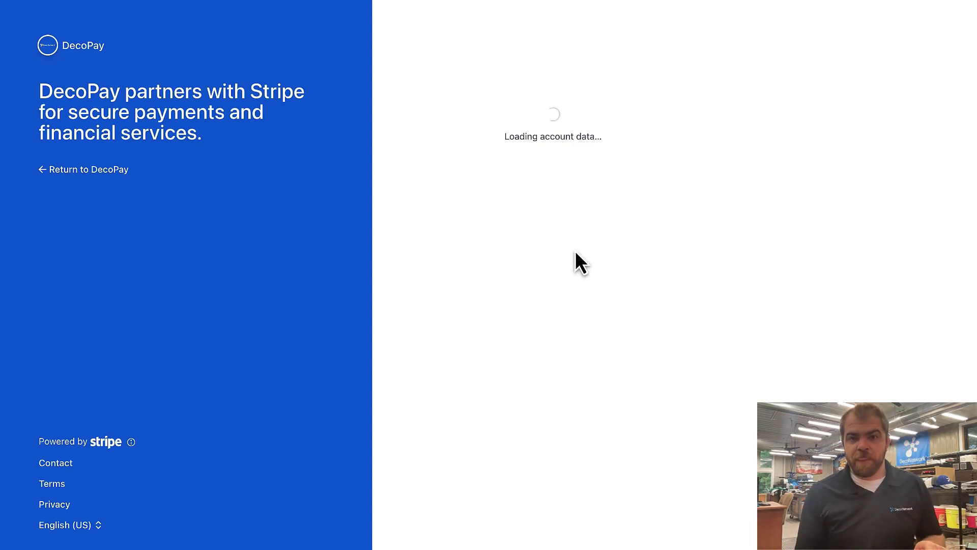
# - Enter and submit the business EIN, fixing mistyped digits, and the business phone number
pyautogui.click(573, 231)
pyautogui.write('838')
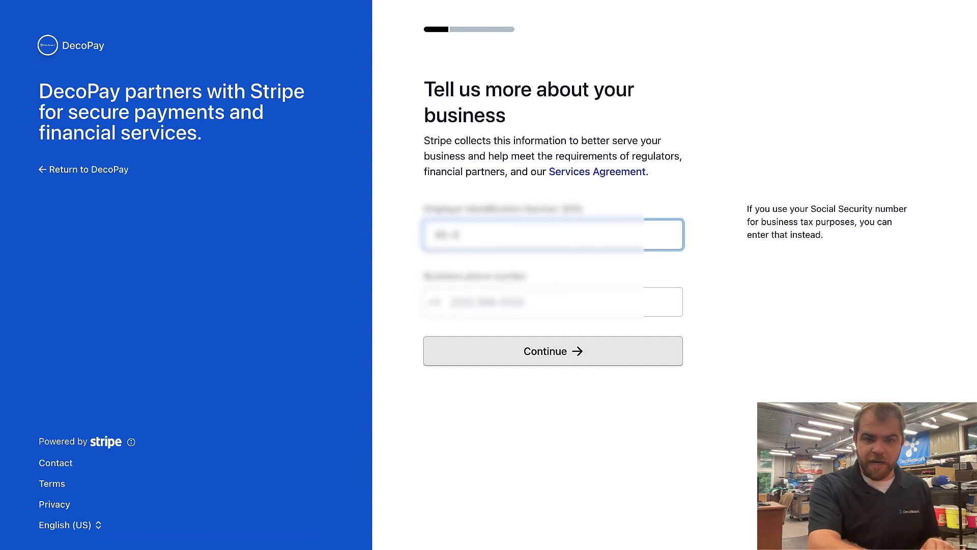
pyautogui.press('BackSpace')
pyautogui.press('BackSpace')
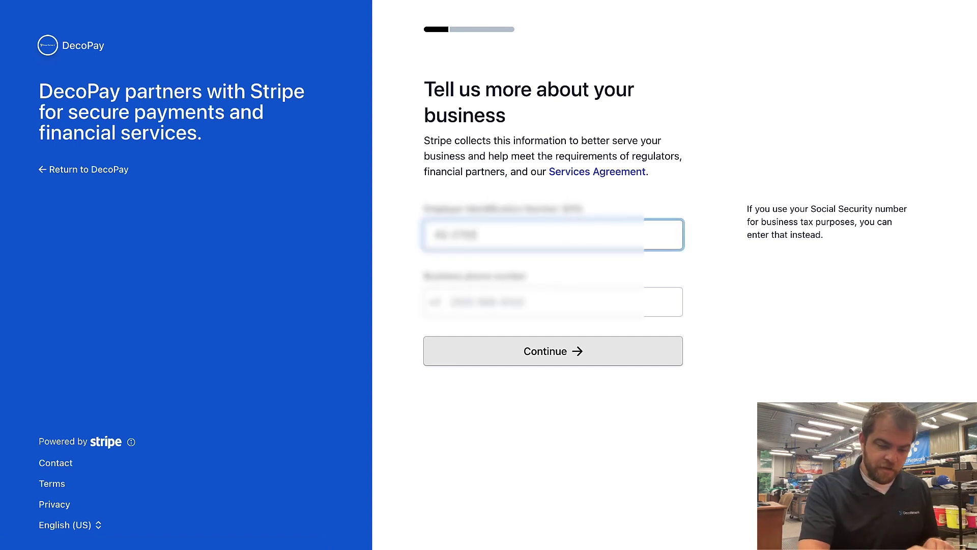
pyautogui.write('03')
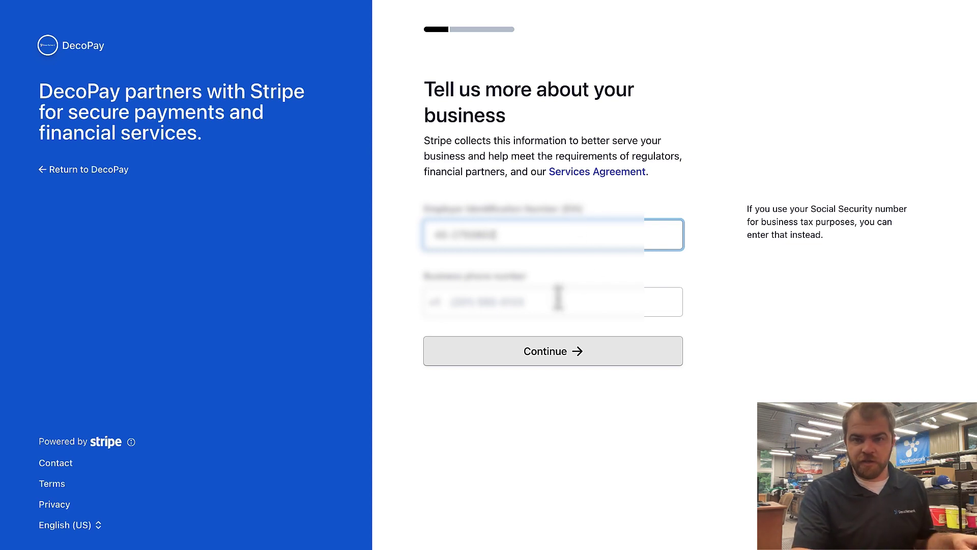
pyautogui.click(557, 297)
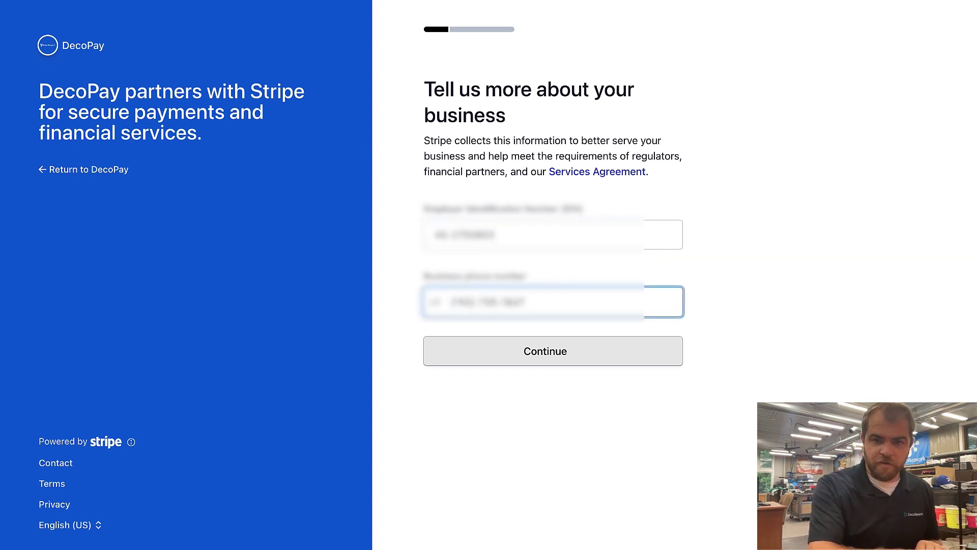
pyautogui.press('Return')
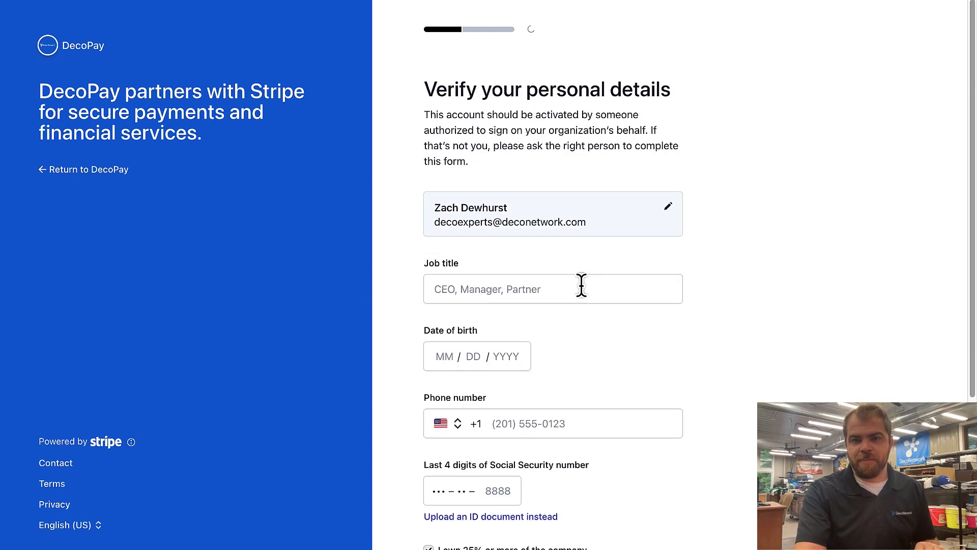
# - Submit job title Owner, birth date, phone and last four SSN digits, confirming sole 25% ownership
pyautogui.click(576, 299)
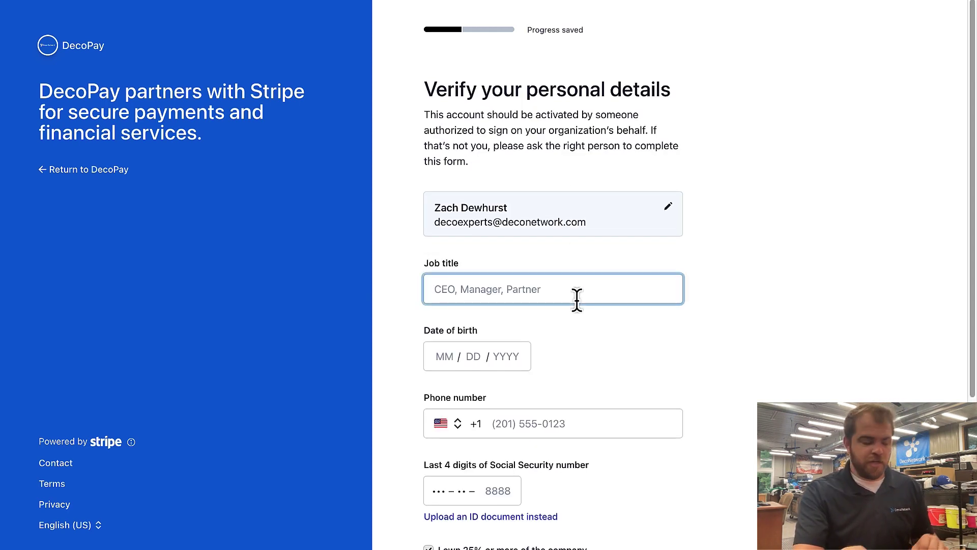
pyautogui.write('Owner')
pyautogui.press('Tab')
pyautogui.write('2')
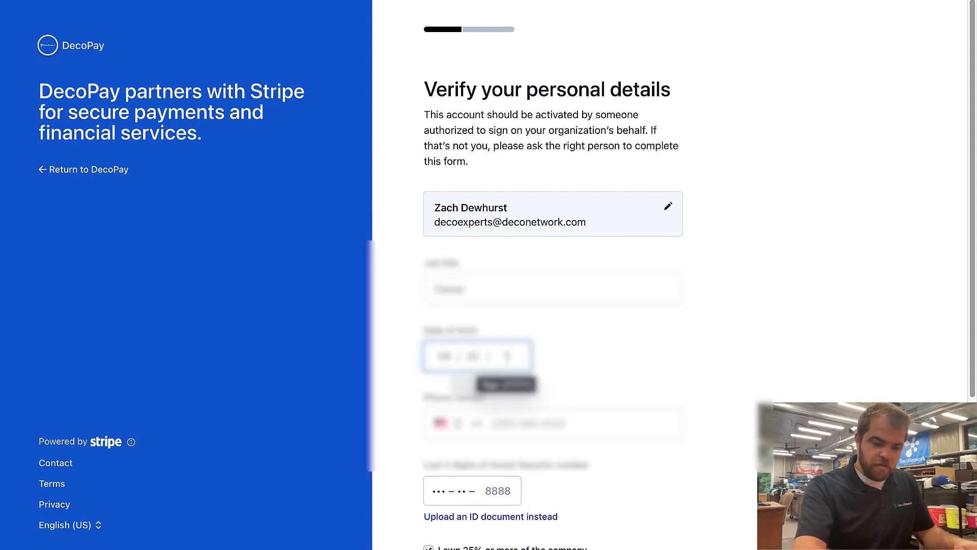
pyautogui.write('198')
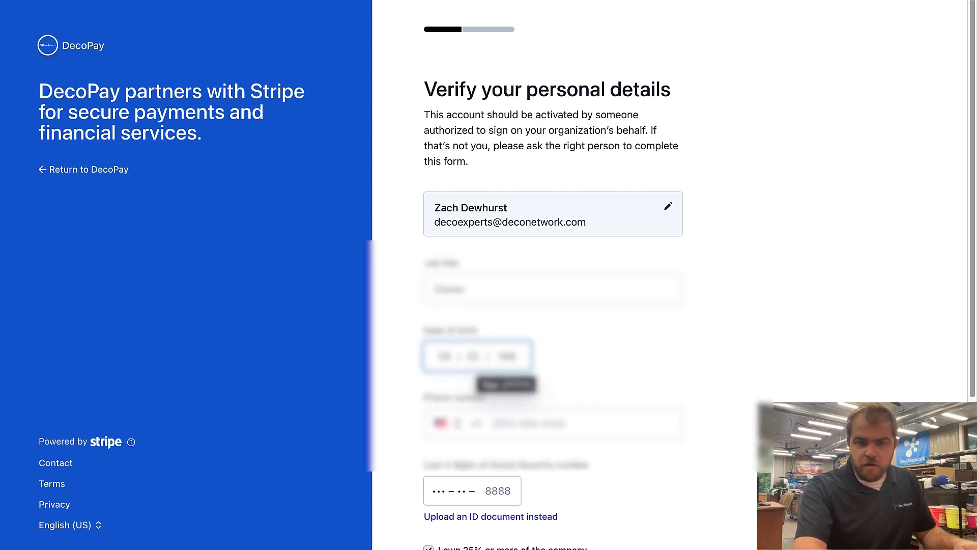
pyautogui.write('9')
pyautogui.scroll(-1, 665, 338)
pyautogui.click(595, 384)
pyautogui.write('76572027')
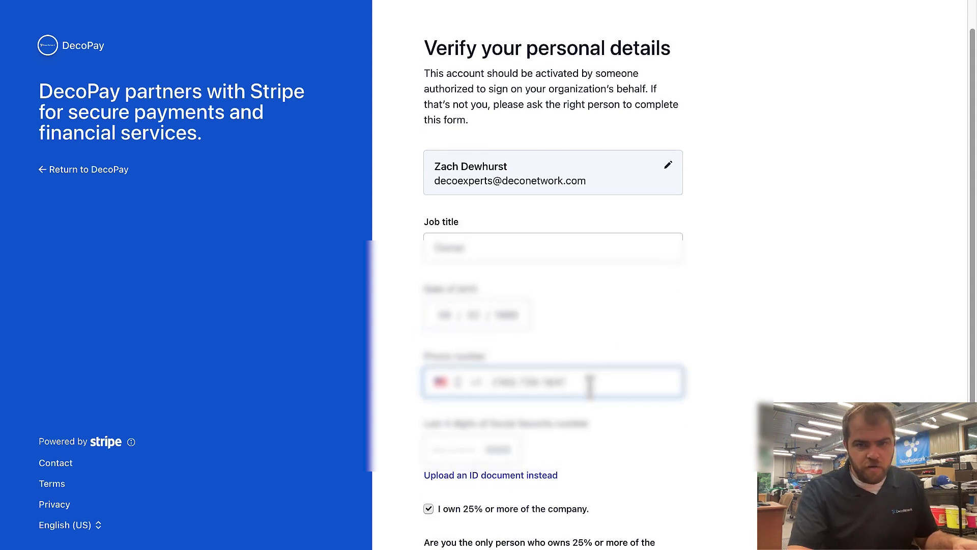
pyautogui.scroll(-2, 573, 421)
pyautogui.scroll(-1, 468, 373)
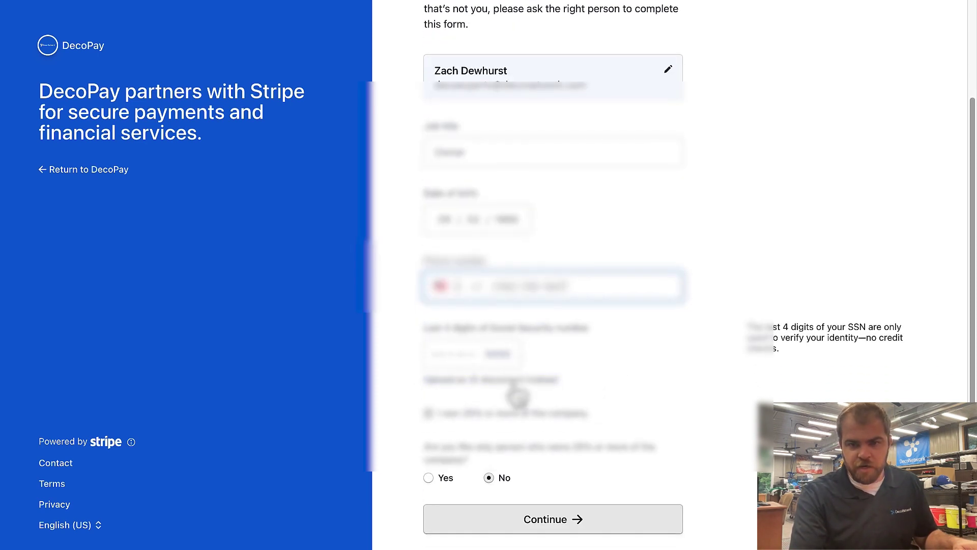
pyautogui.click(507, 351)
pyautogui.write('1234')
pyautogui.scroll(-2, 515, 359)
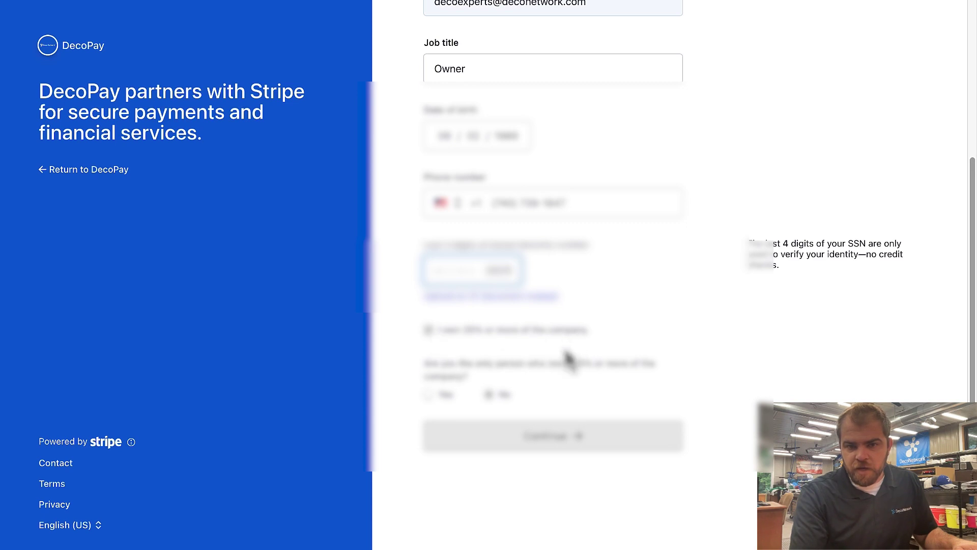
pyautogui.click(446, 397)
pyautogui.click(527, 441)
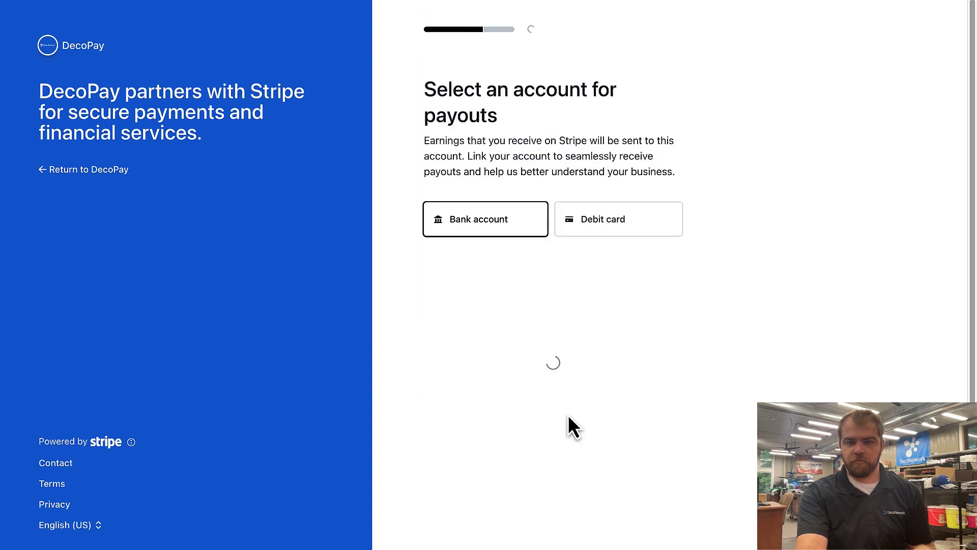
pyautogui.scroll(-1, 732, 306)
pyautogui.scroll(-2, 733, 336)
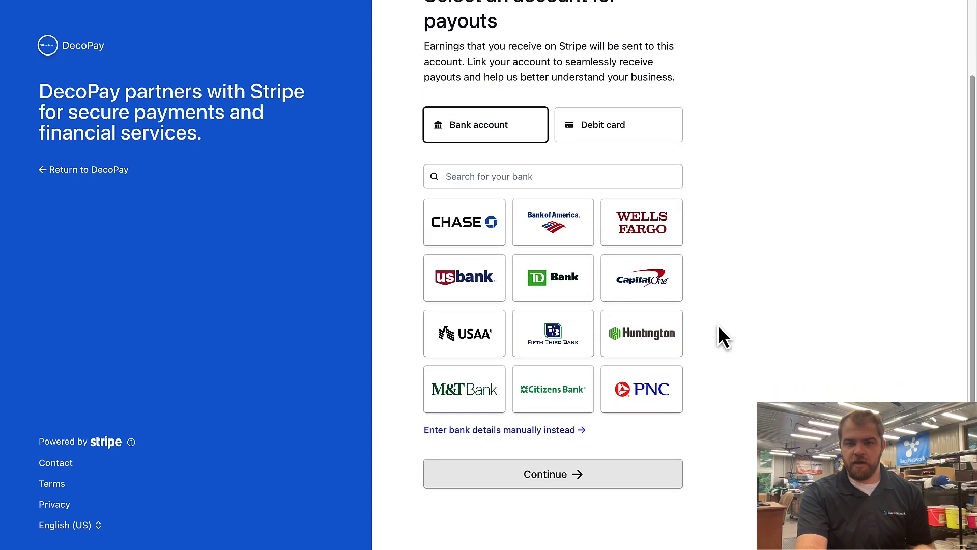
# - Choose PNC Bank for payouts, agree to connect, and sign in with the PNC user ID and password
pyautogui.click(657, 394)
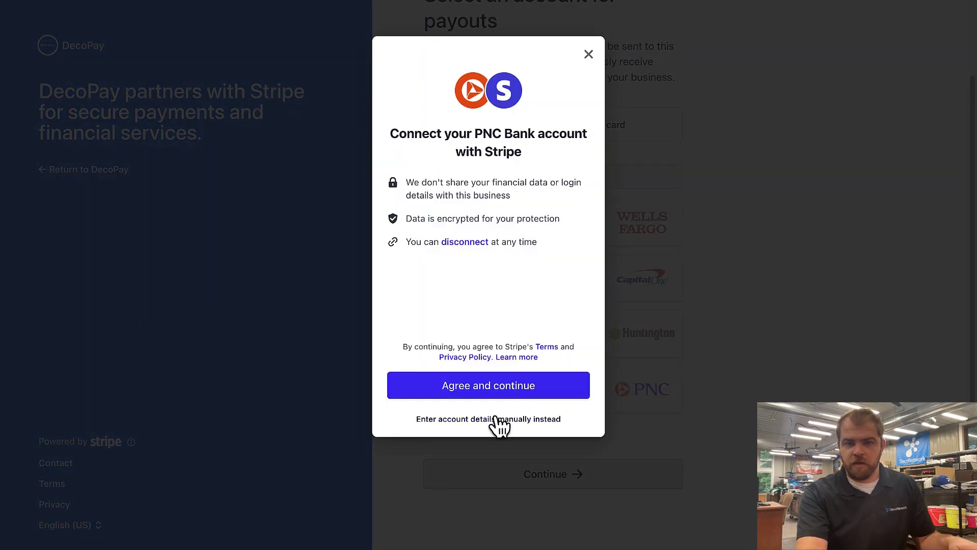
pyautogui.click(503, 393)
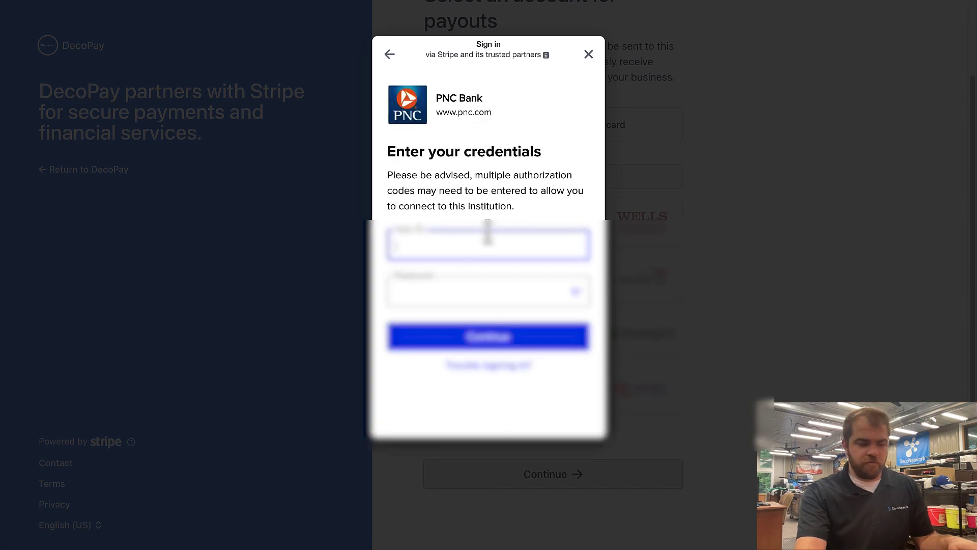
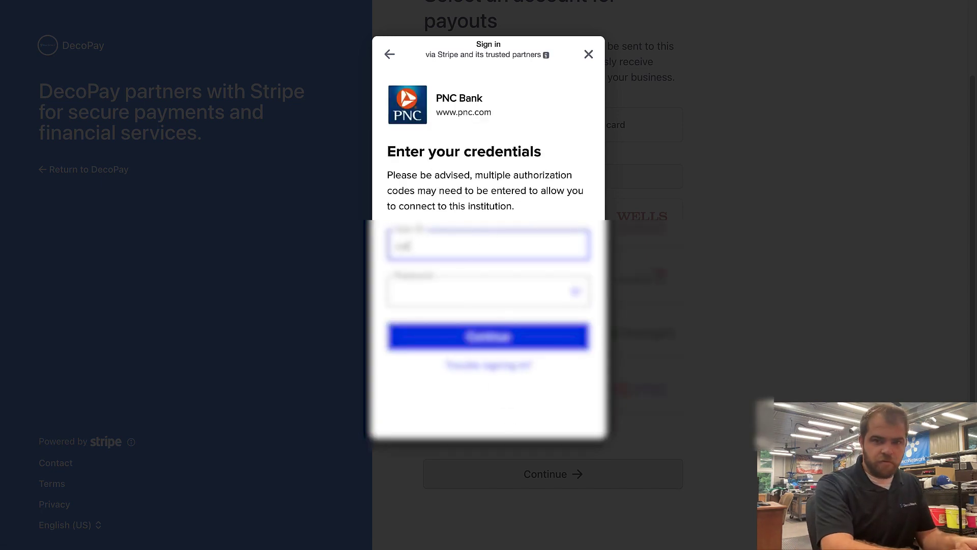
pyautogui.press('BackSpace')
pyautogui.press('BackSpace')
pyautogui.press('BackSpace')
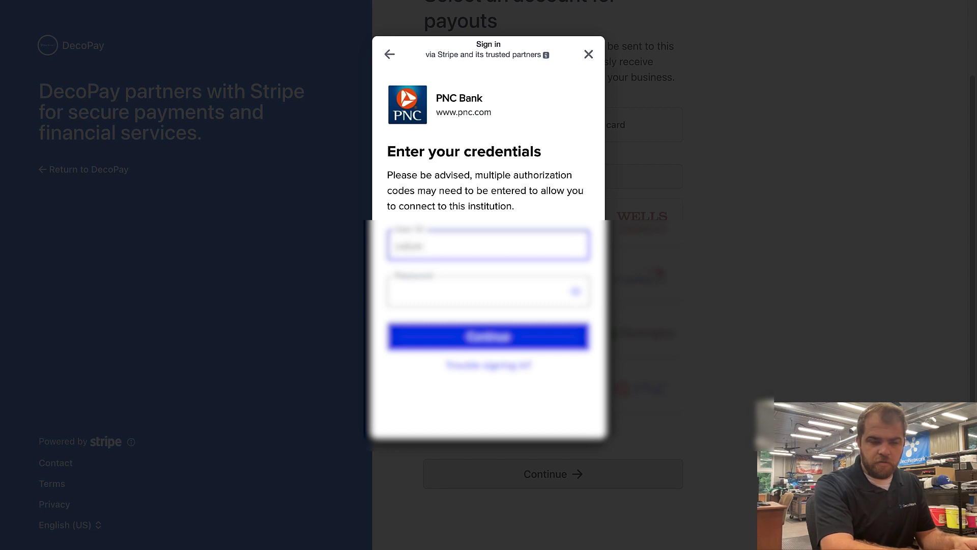
pyautogui.press('Tab')
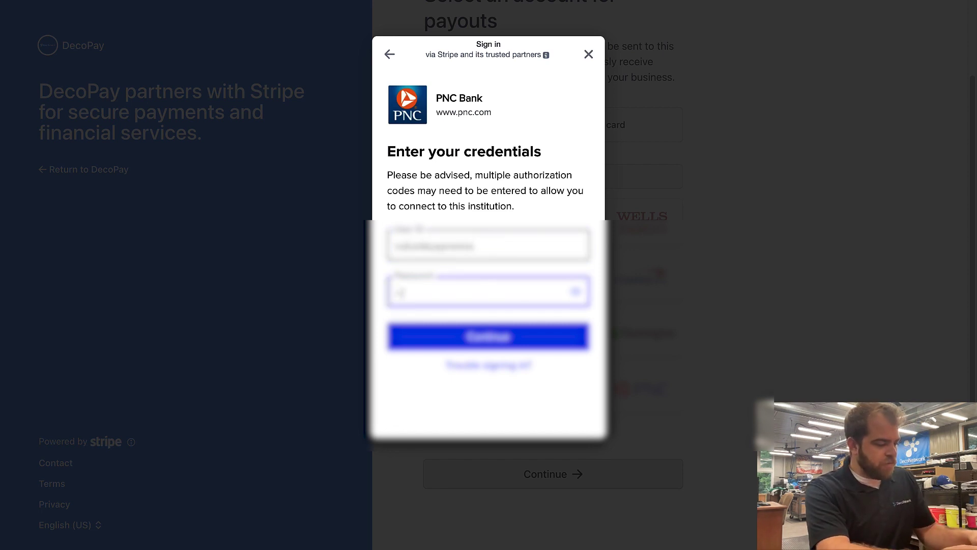
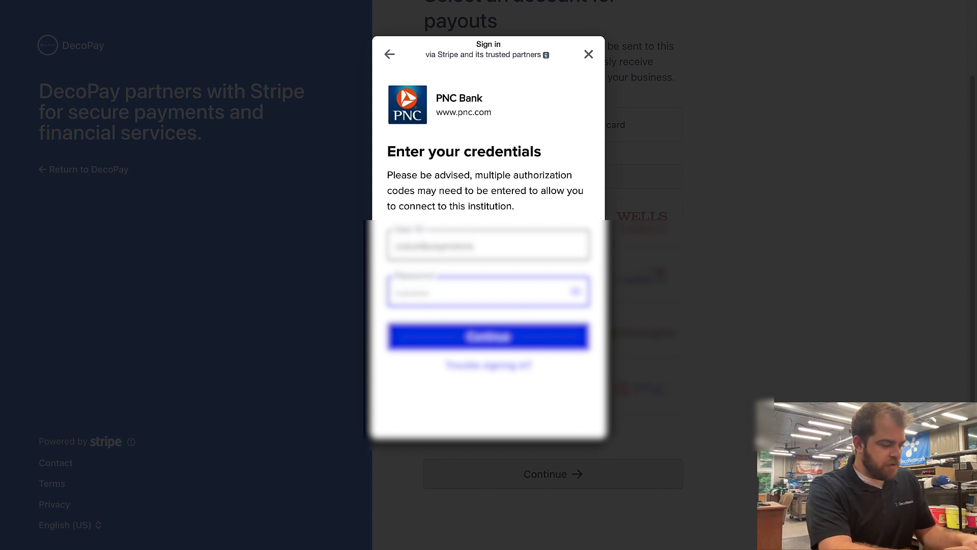
pyautogui.press('Return')
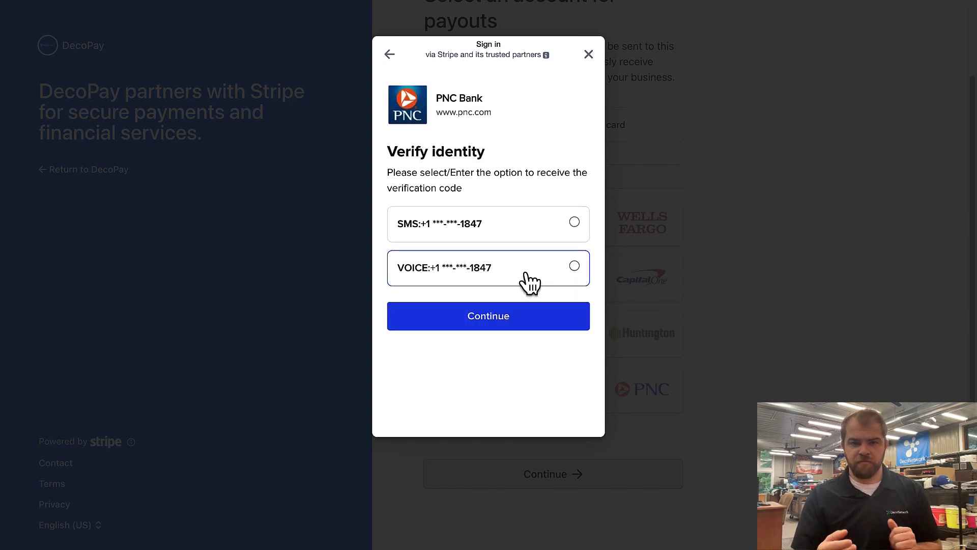
# - Verify the PNC sign-in with a one-time passcode received by text message
pyautogui.click(511, 232)
pyautogui.click(510, 320)
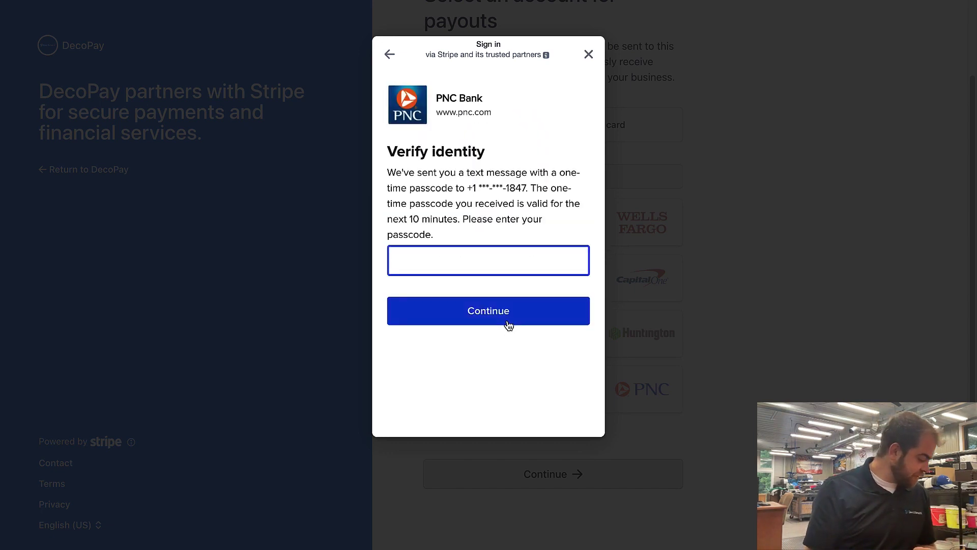
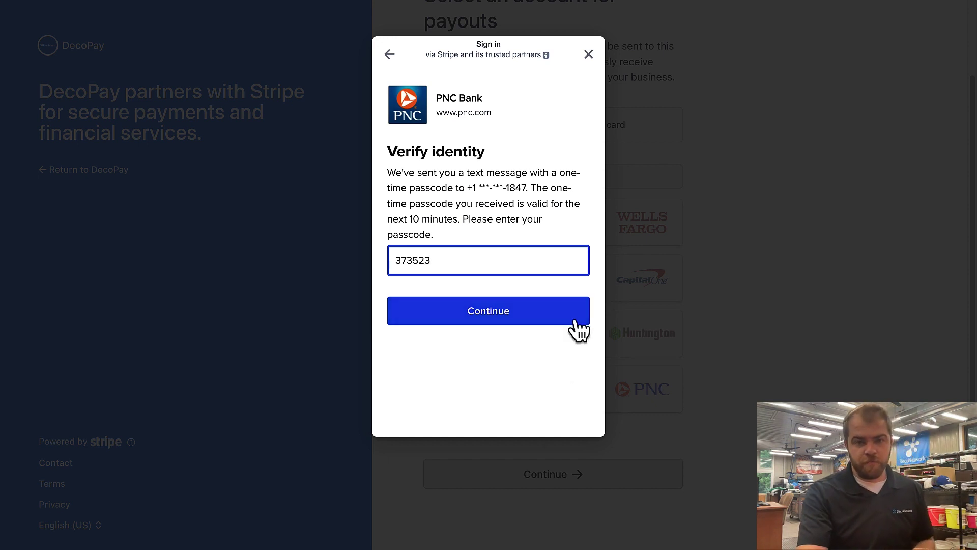
pyautogui.click(545, 321)
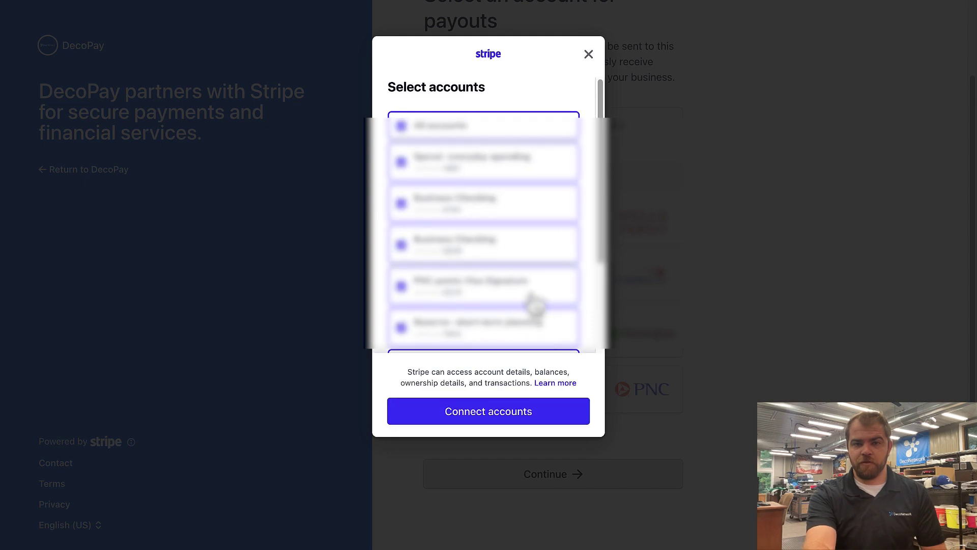
# - Connect the PNC accounts to Stripe, excluding one Business Checking account
pyautogui.click(511, 222)
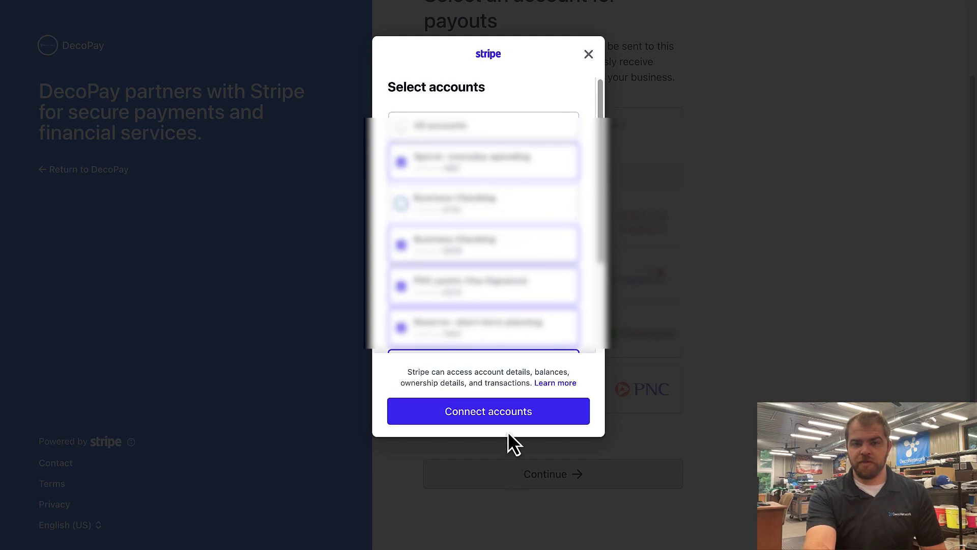
pyautogui.click(509, 412)
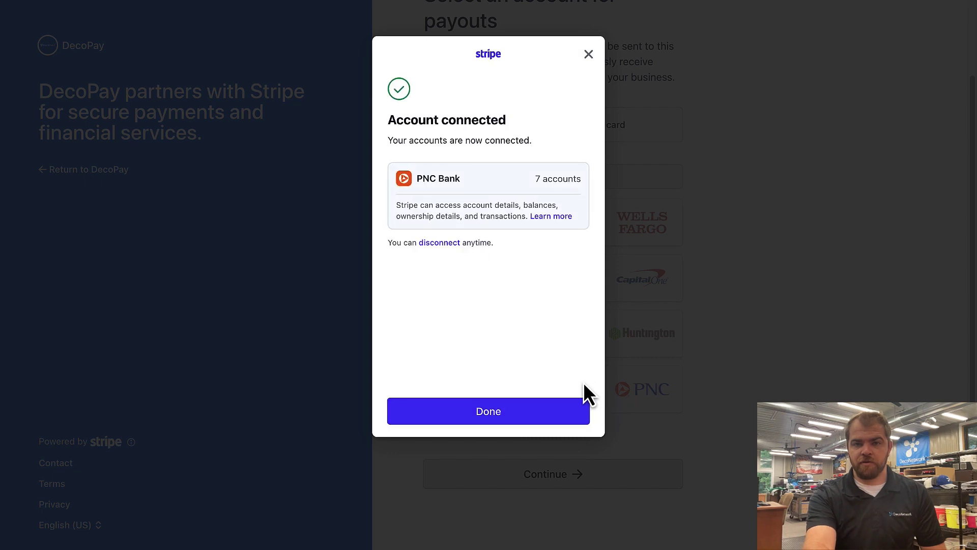
pyautogui.click(527, 409)
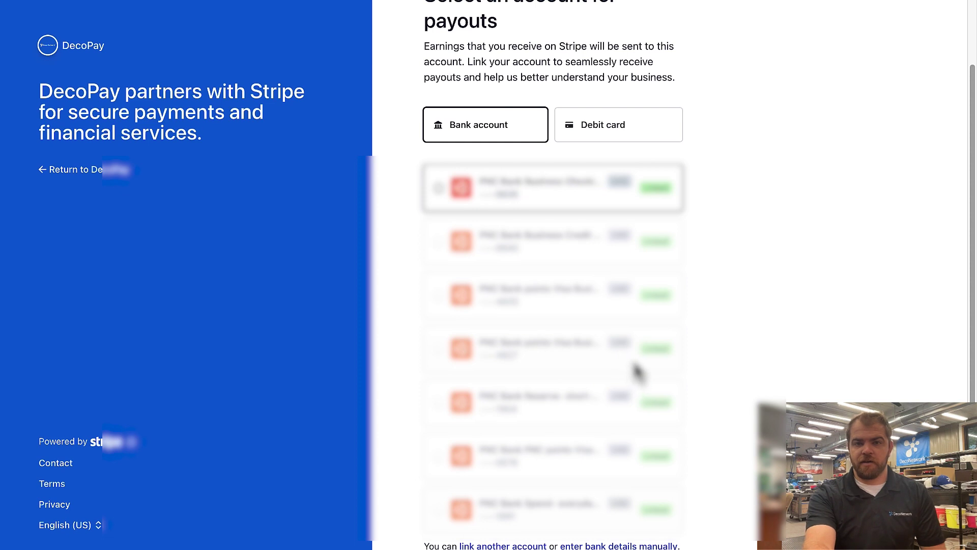
pyautogui.scroll(2, 594, 377)
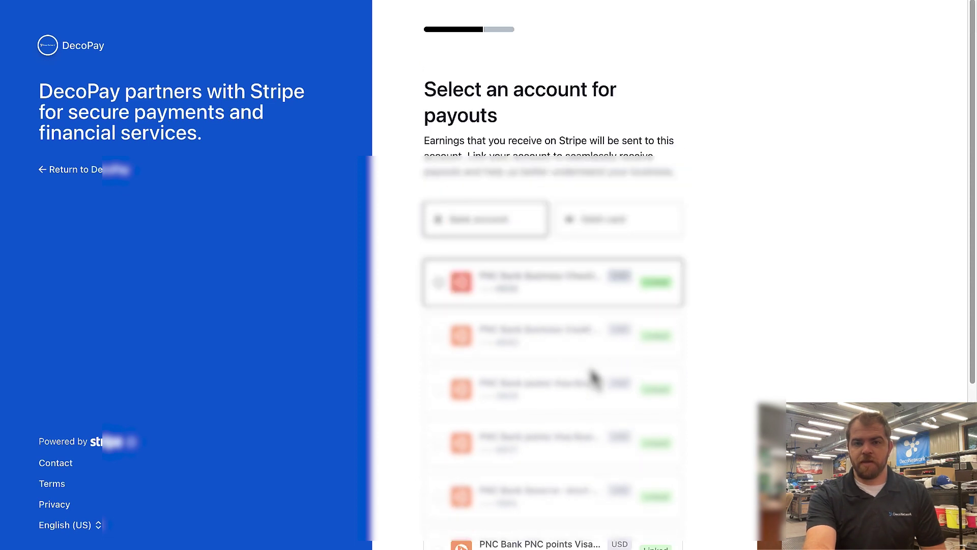
pyautogui.scroll(-1, 594, 377)
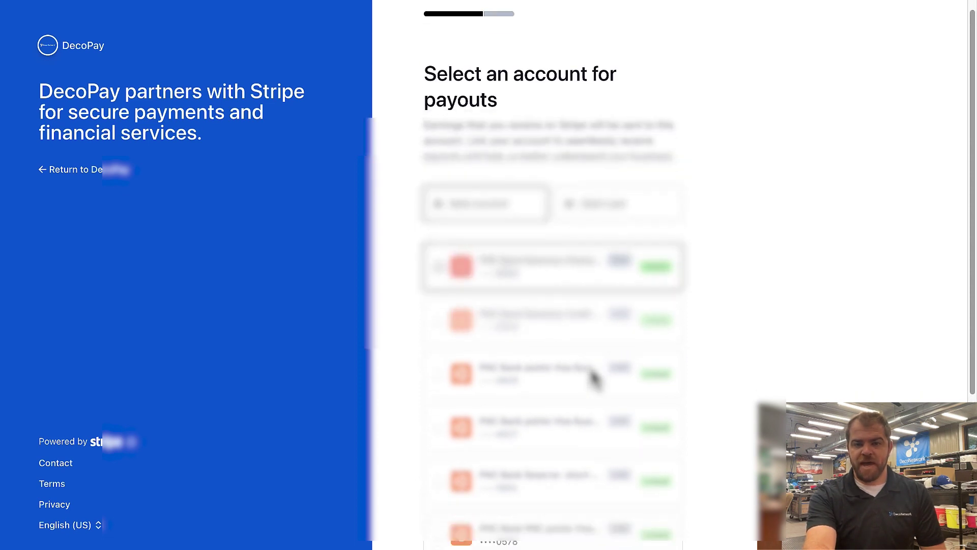
pyautogui.scroll(-1, 595, 377)
pyautogui.scroll(-1, 594, 377)
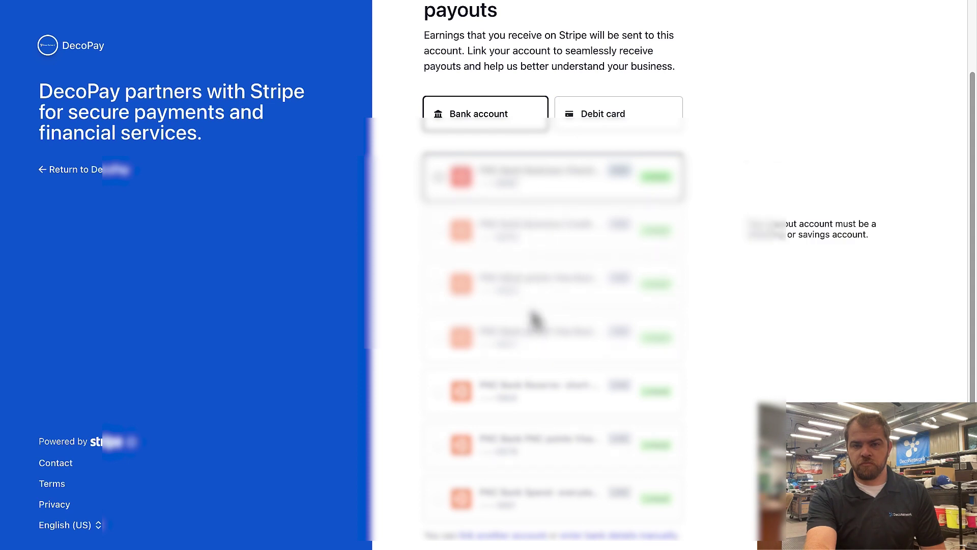
# - Select the first linked PNC account as the payout account and continue to the review page
pyautogui.click(507, 188)
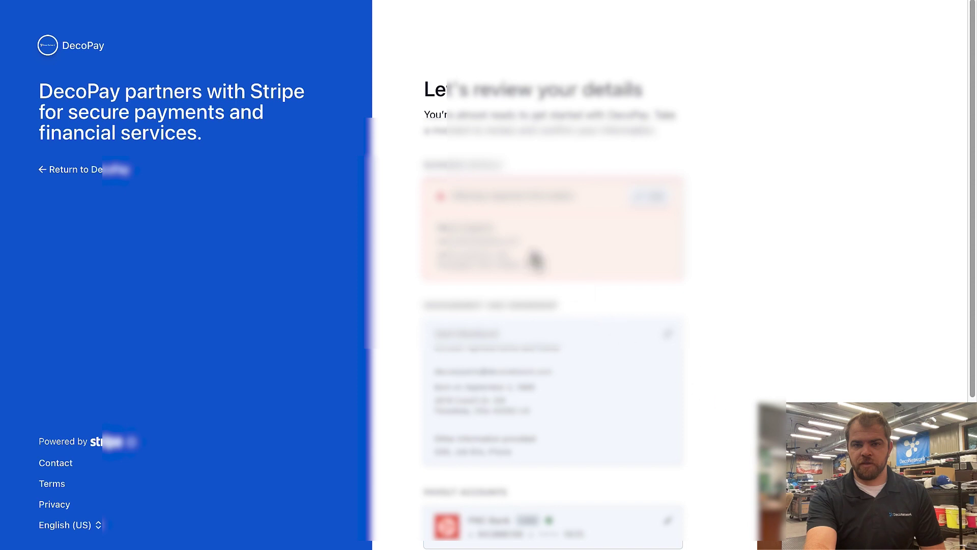
# - Replace and save the legal business name, then agree to the terms and submit the details
pyautogui.click(654, 198)
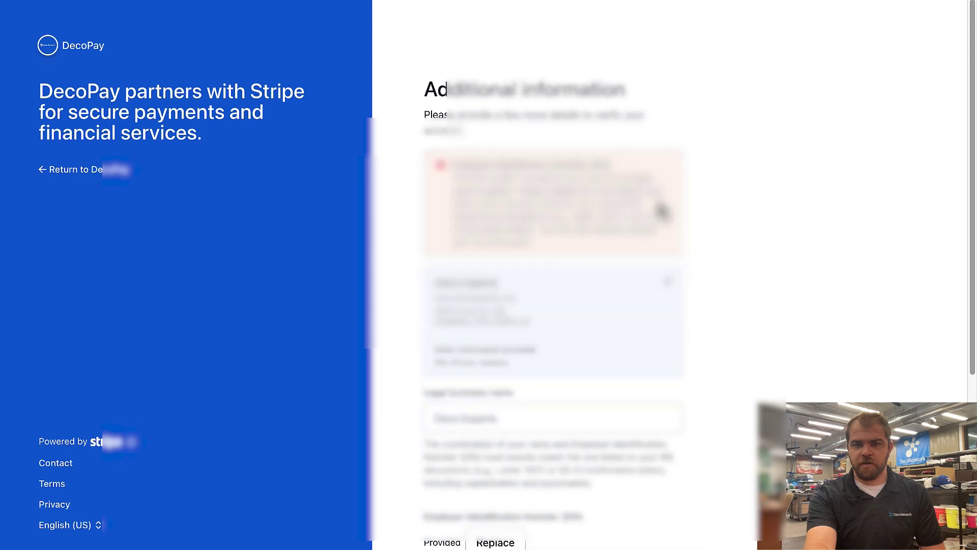
pyautogui.scroll(-2, 600, 283)
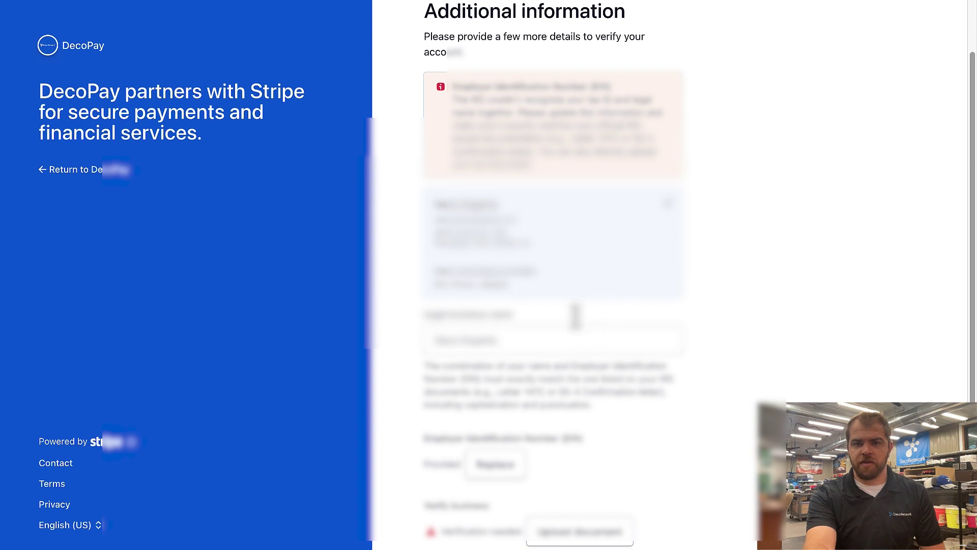
pyautogui.moveTo(547, 341); pyautogui.dragTo(283, 343)
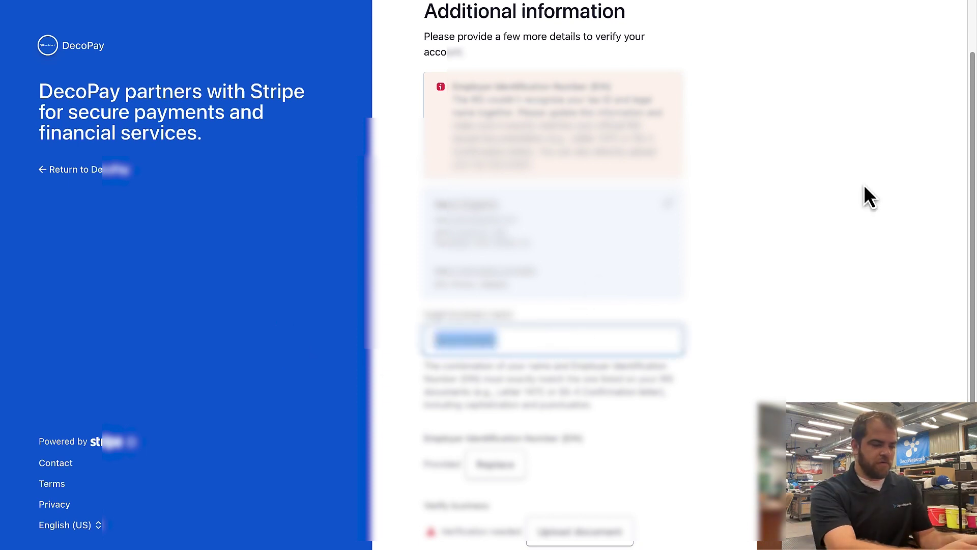
pyautogui.write('DecoNetwork')
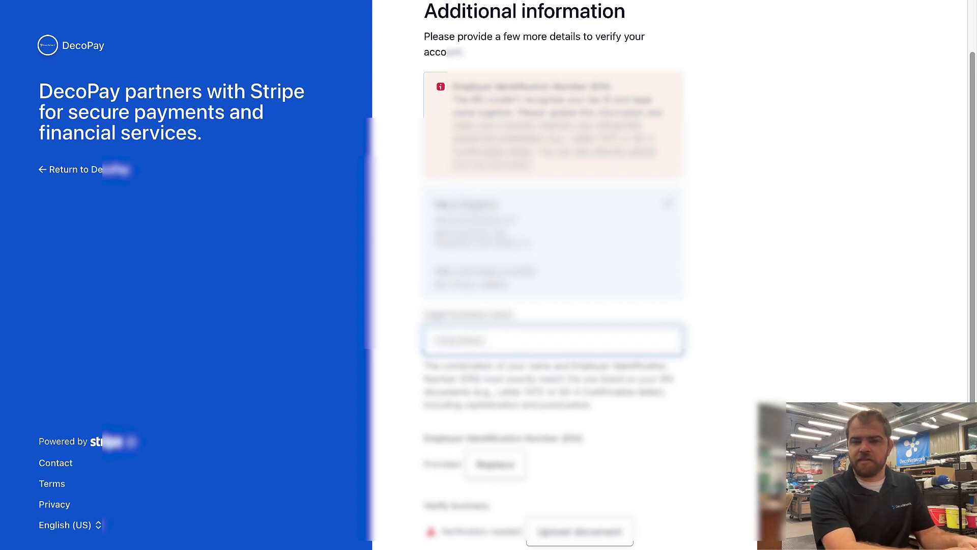
pyautogui.write(' Pty Ltd')
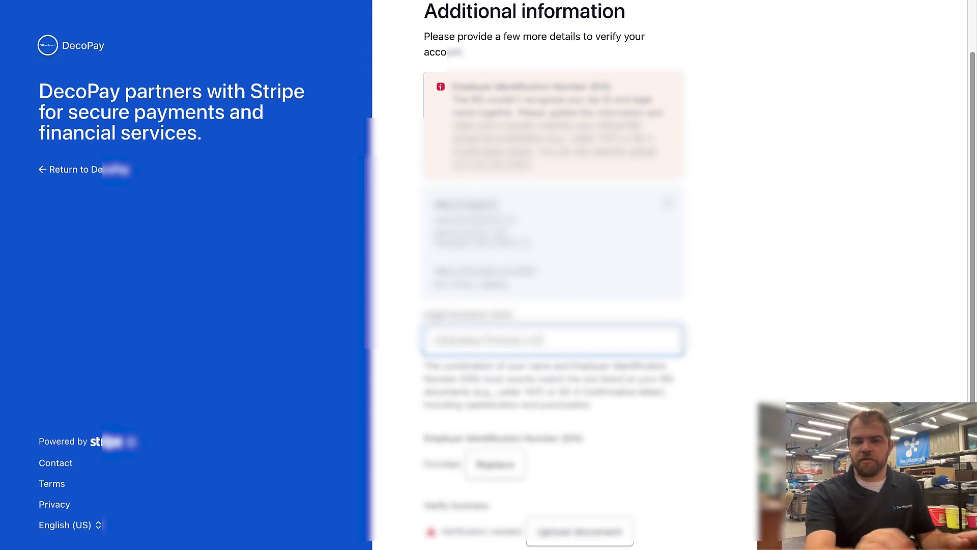
pyautogui.scroll(-5, 673, 363)
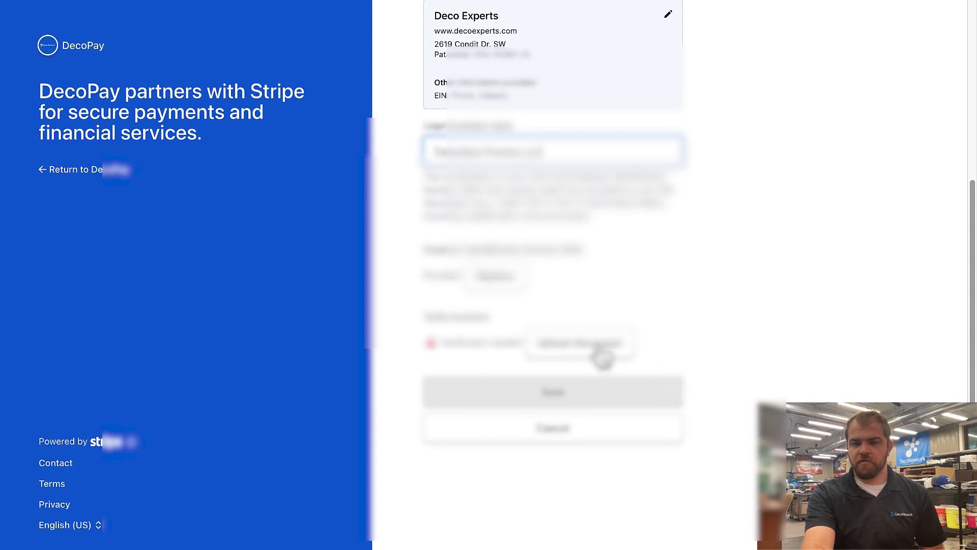
pyautogui.click(592, 403)
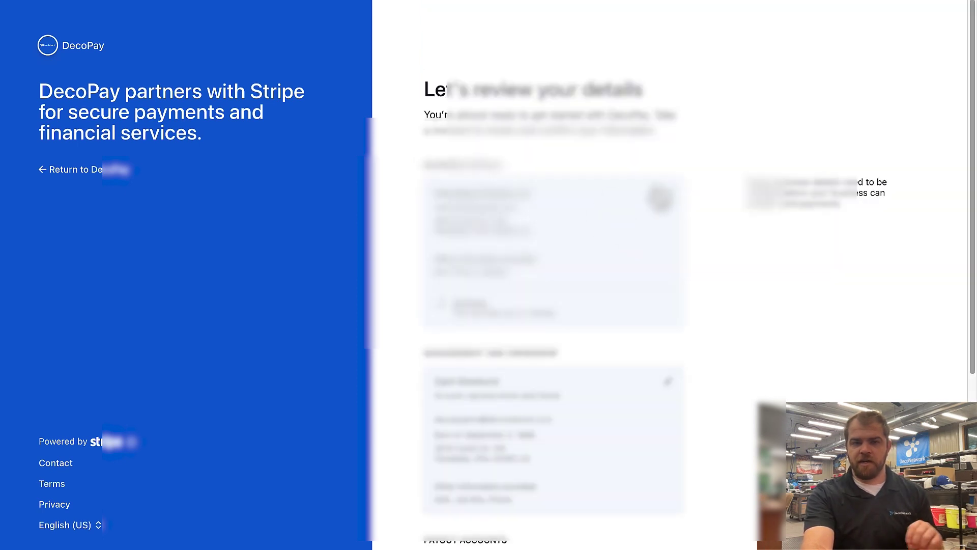
pyautogui.scroll(-2, 586, 316)
pyautogui.scroll(-4, 585, 321)
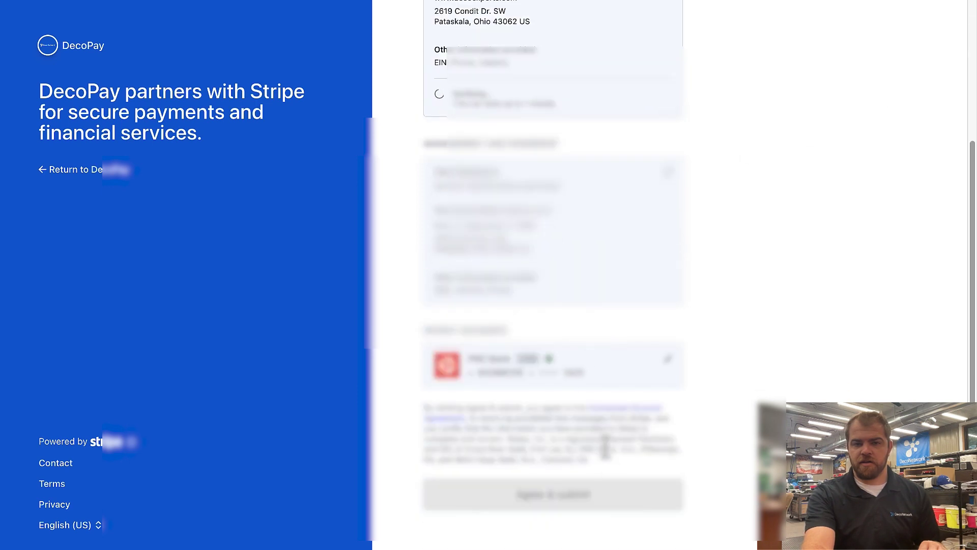
pyautogui.click(597, 500)
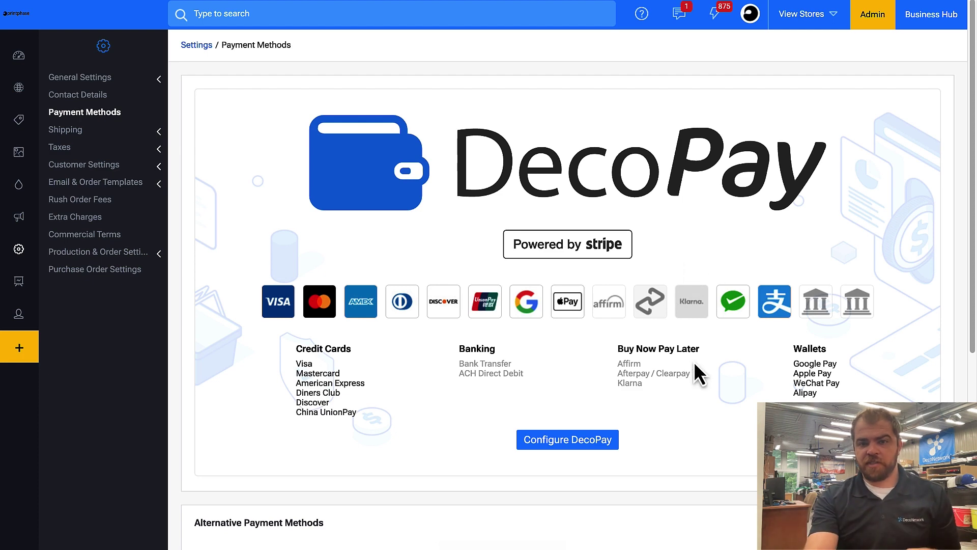
# - Open the DecoPay configuration from Settings > Payment Methods
pyautogui.click(605, 444)
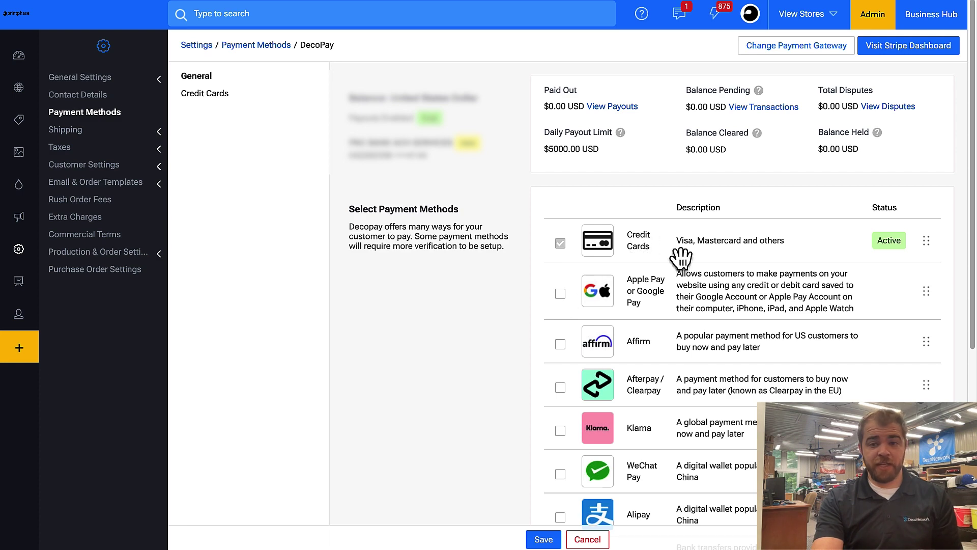
# - Turn on Apple Pay or Google Pay, Bank Transfer and ACH Direct Debit, then save
pyautogui.click(561, 297)
pyautogui.scroll(-1, 559, 297)
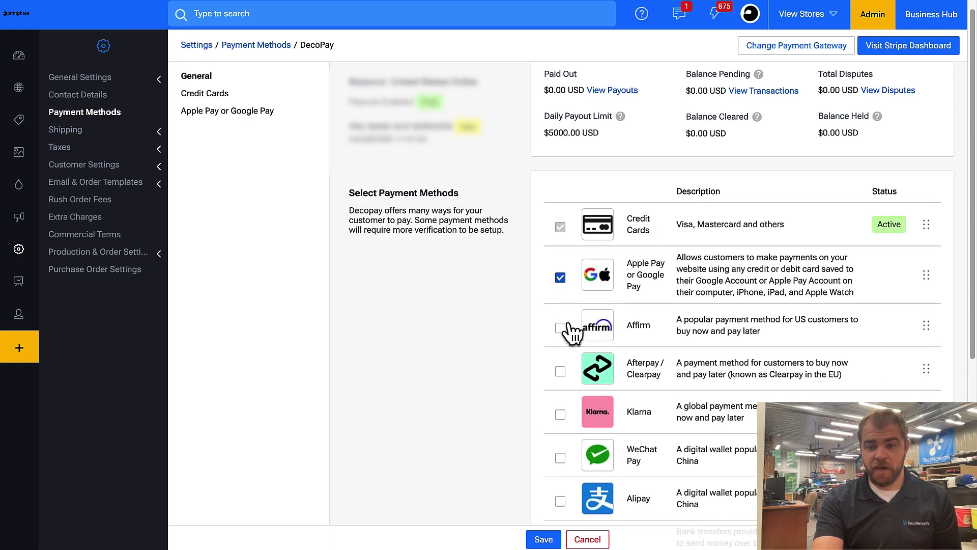
pyautogui.scroll(-3, 624, 443)
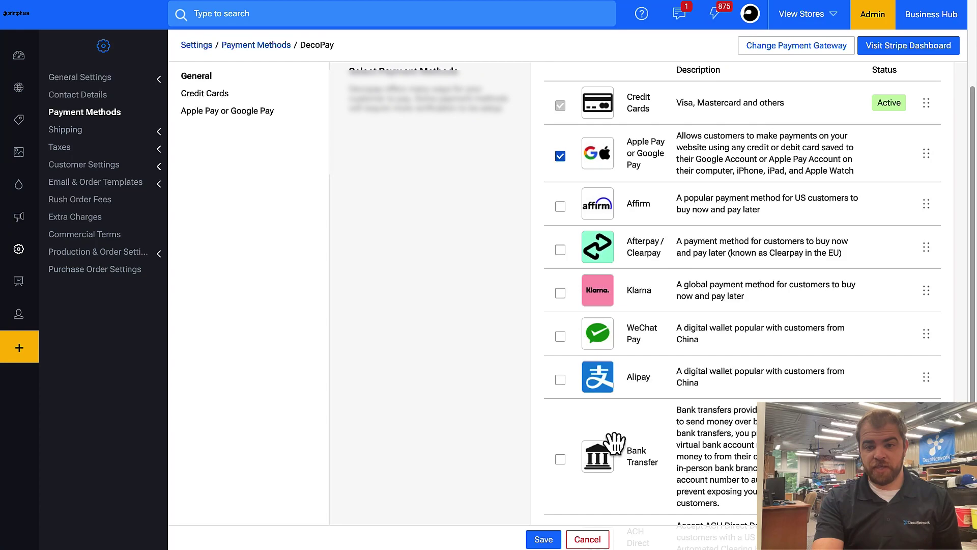
pyautogui.click(560, 461)
pyautogui.scroll(-2, 580, 459)
pyautogui.scroll(-2, 596, 431)
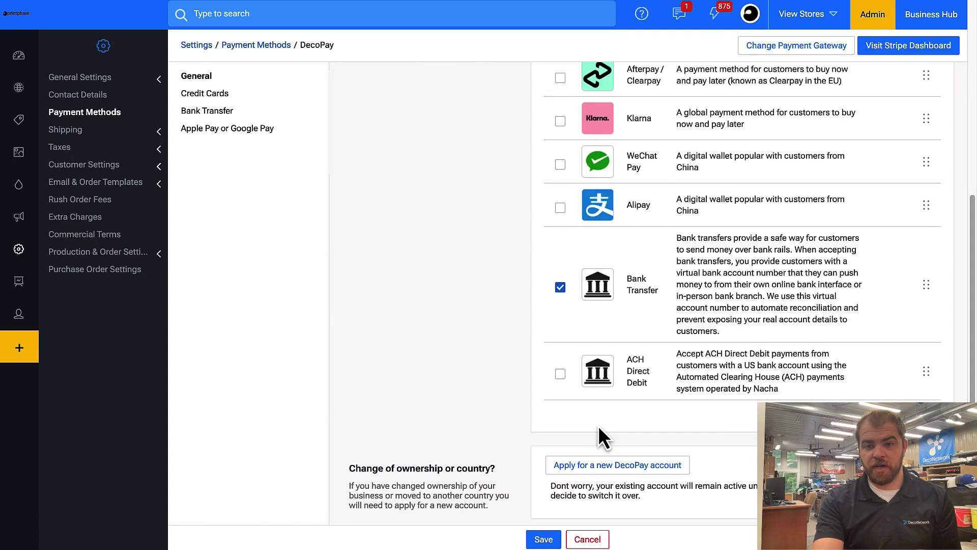
pyautogui.click(560, 374)
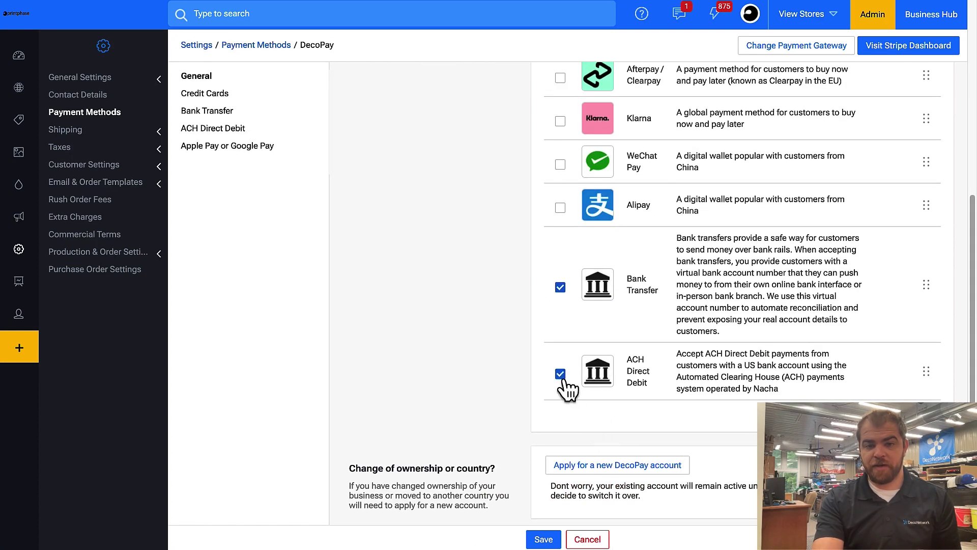
pyautogui.scroll(1, 567, 390)
pyautogui.scroll(4, 565, 385)
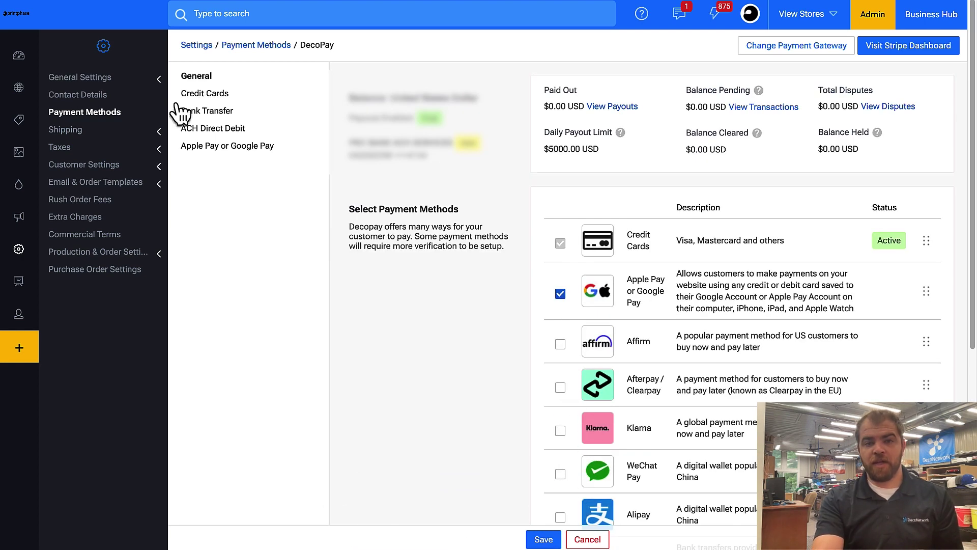
pyautogui.click(544, 539)
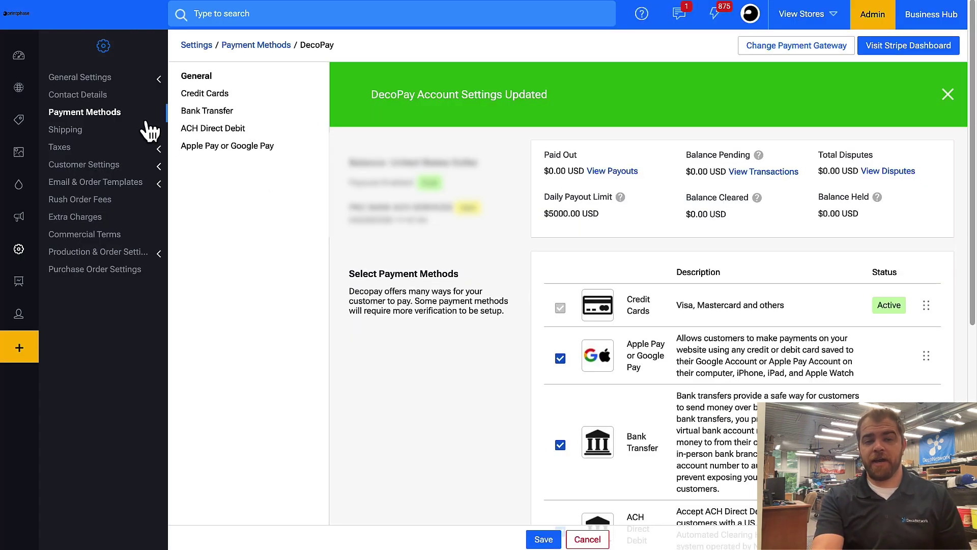
# - Override the Credit Cards maximum order value, changing it from 10000 to 2000, and save
pyautogui.click(222, 106)
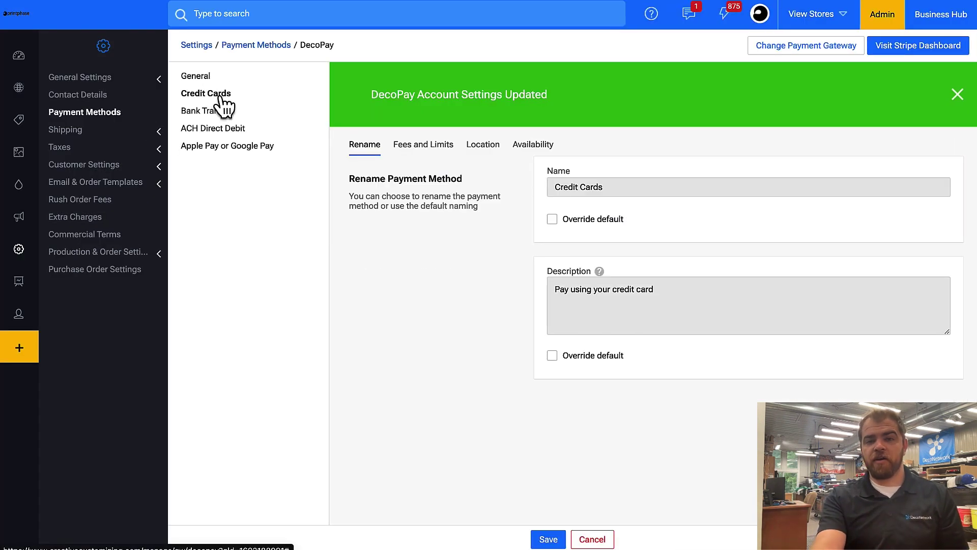
pyautogui.click(434, 152)
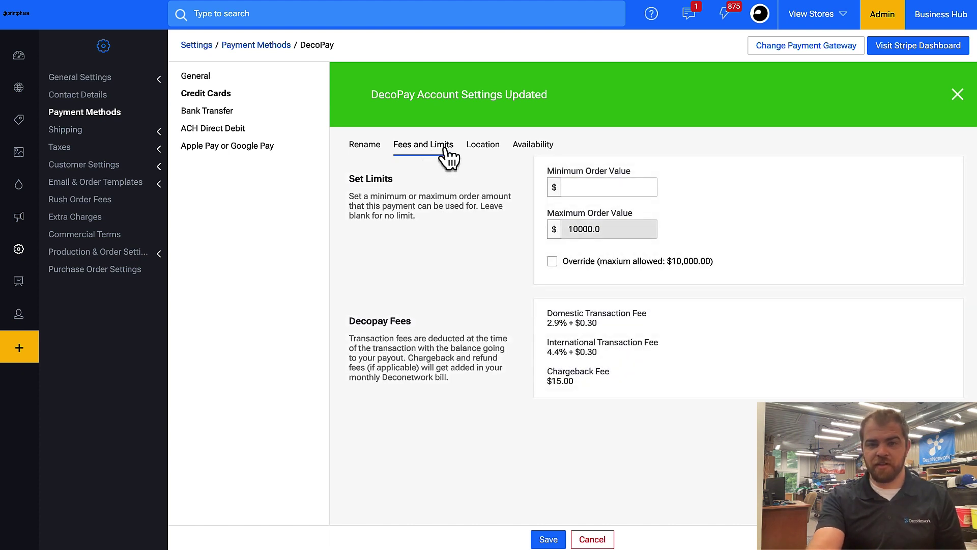
pyautogui.click(555, 263)
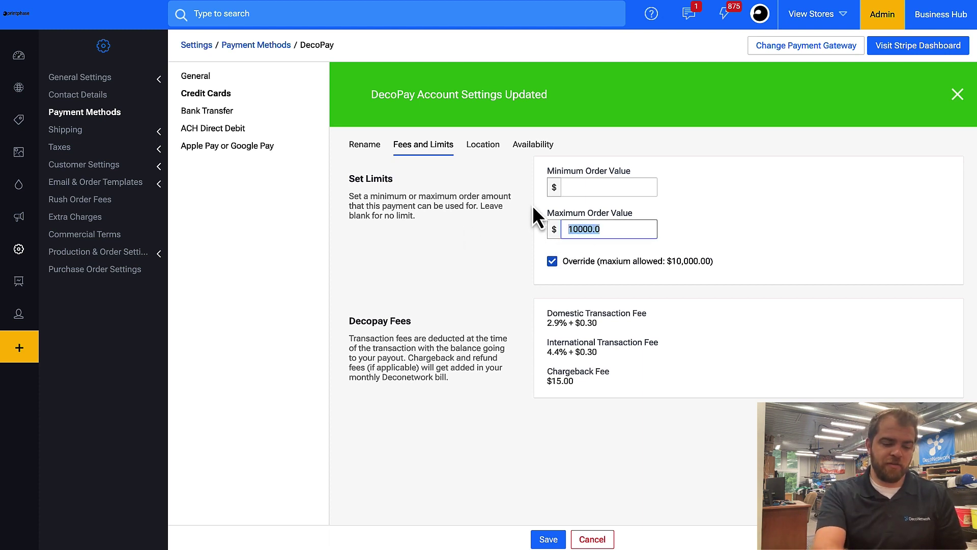
pyautogui.write('2000')
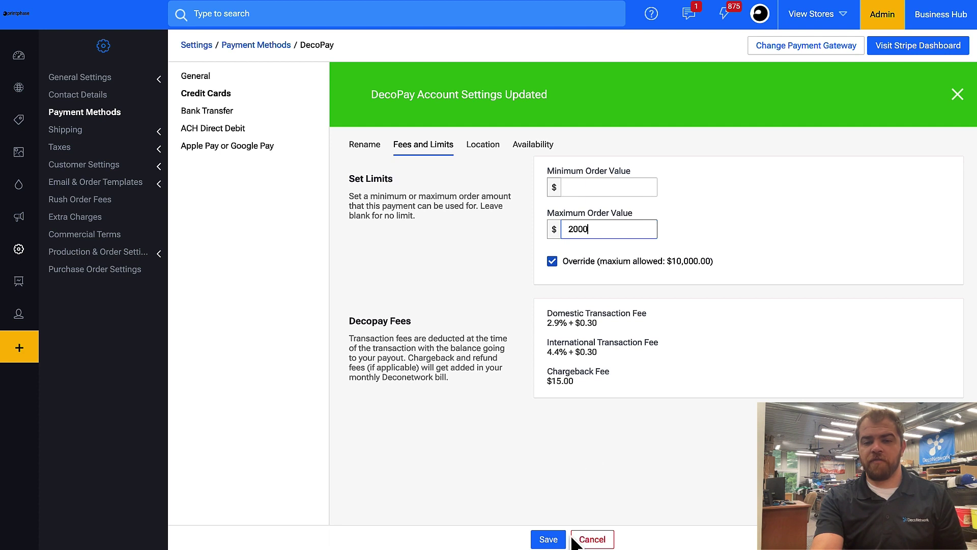
pyautogui.click(544, 538)
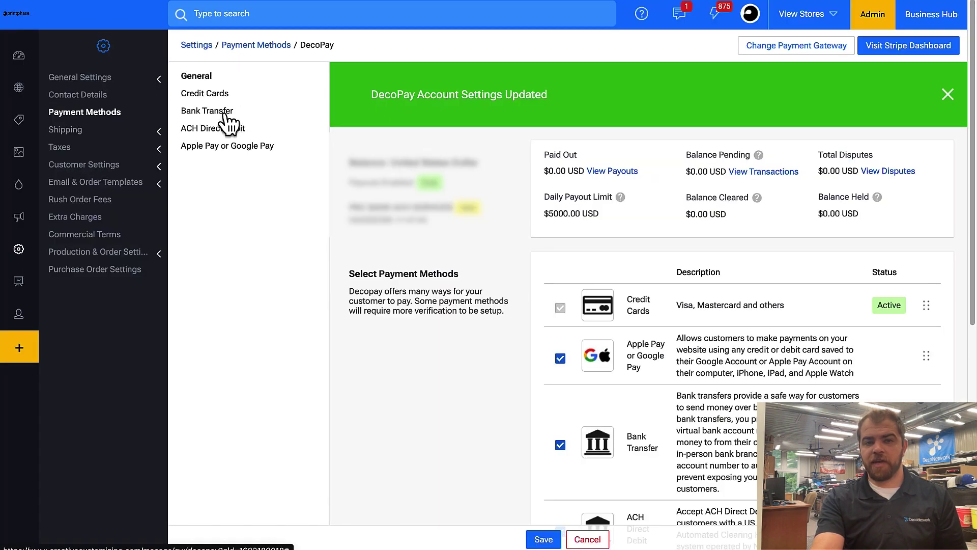
# - Review the Bank Transfer settings tabs, ending on Fees and Limits
pyautogui.click(229, 113)
pyautogui.click(535, 153)
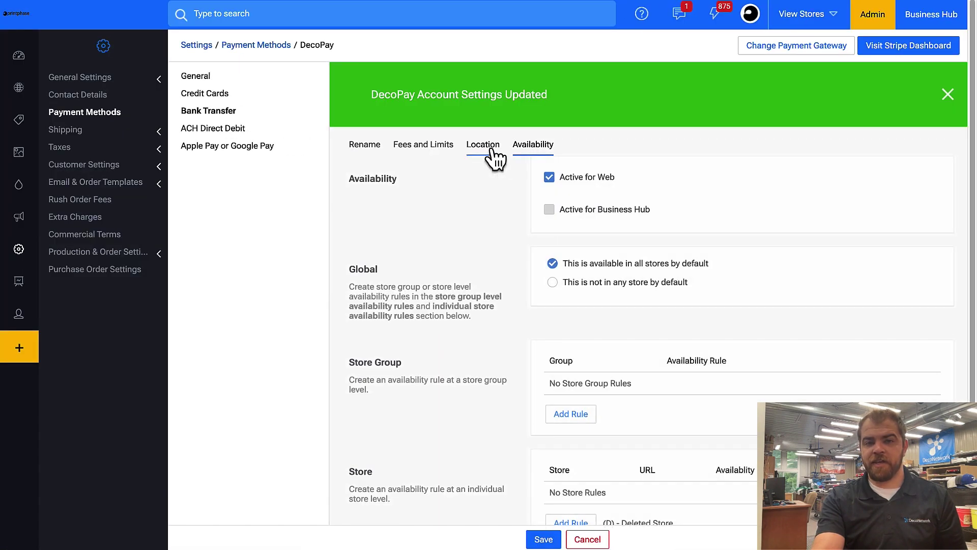
pyautogui.click(494, 153)
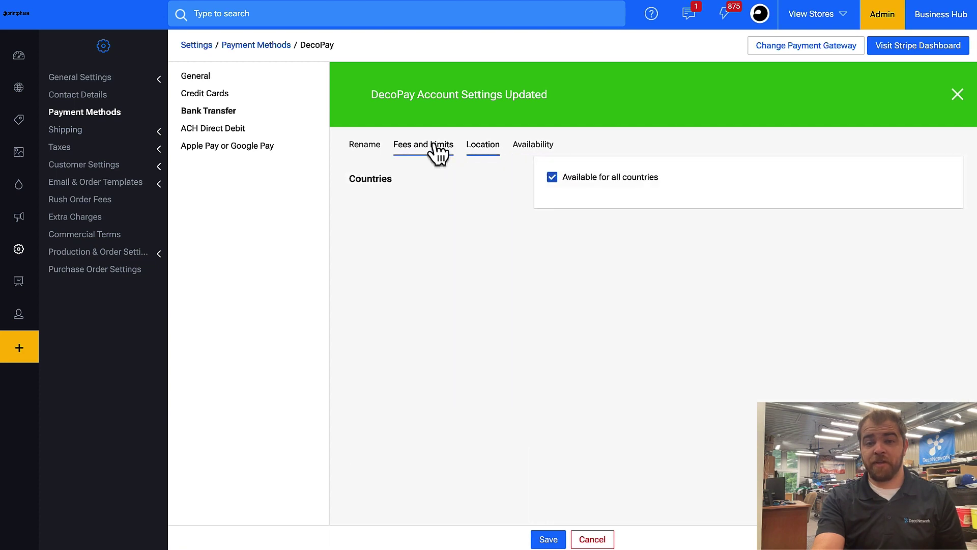
pyautogui.click(433, 153)
pyautogui.click(366, 153)
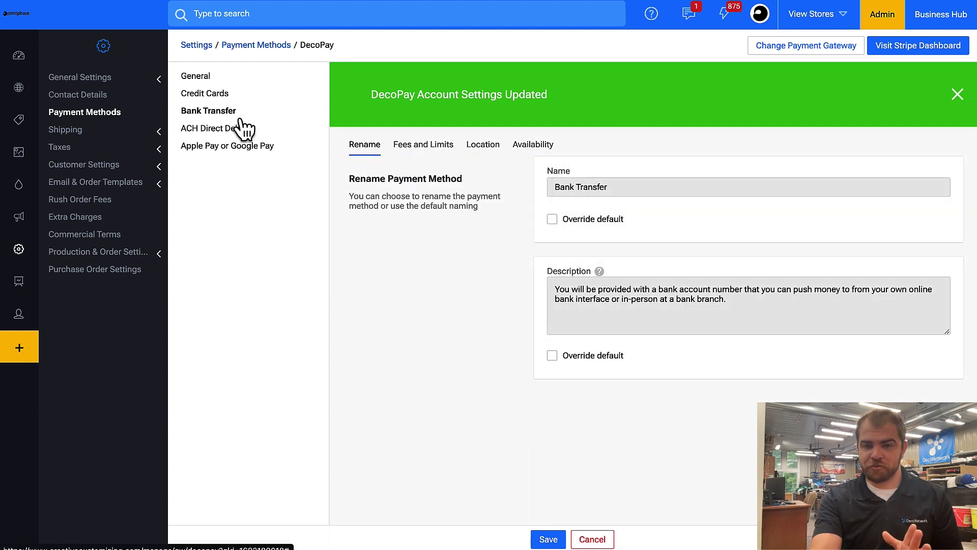
pyautogui.click(442, 147)
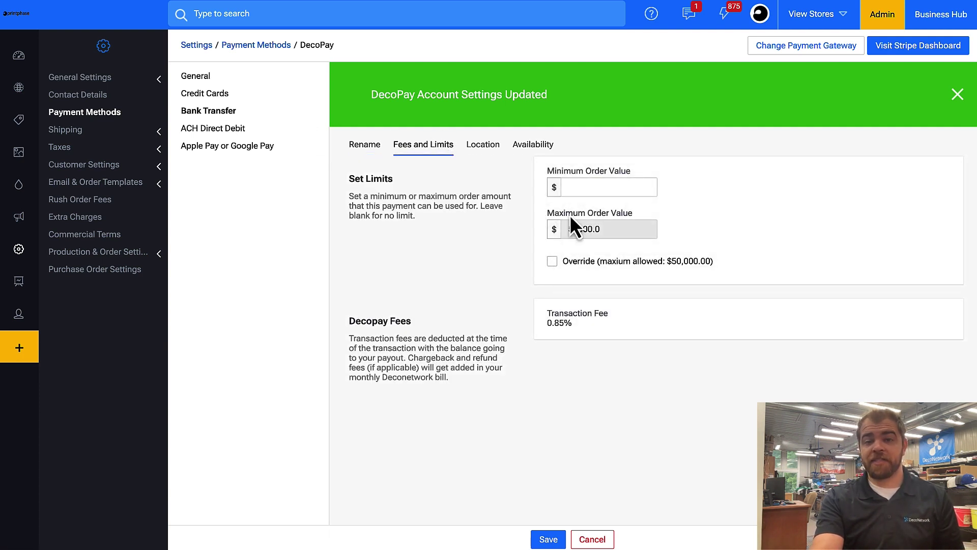
# - Set Bank Transfer to a $2000 minimum and an overridden $50,000,000 maximum, and save
pyautogui.click(588, 187)
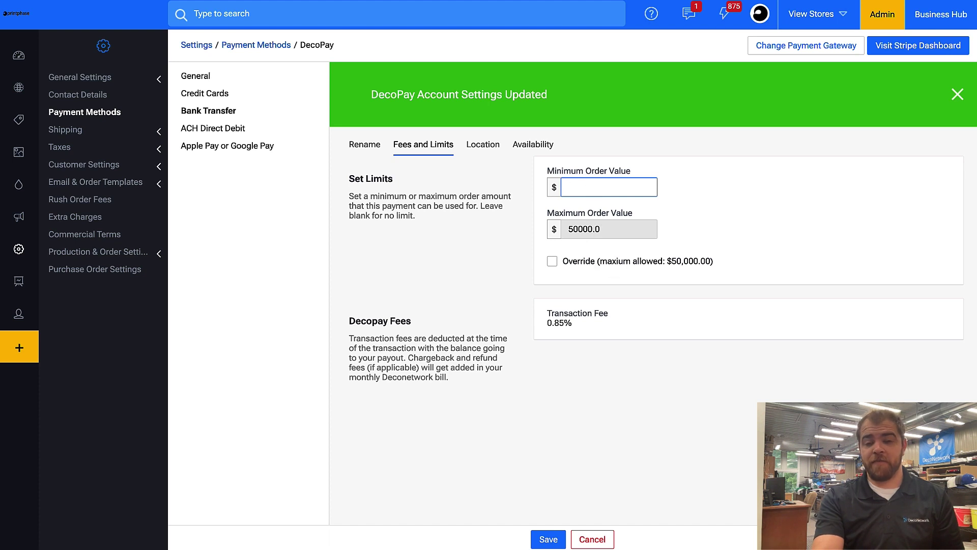
pyautogui.click(552, 263)
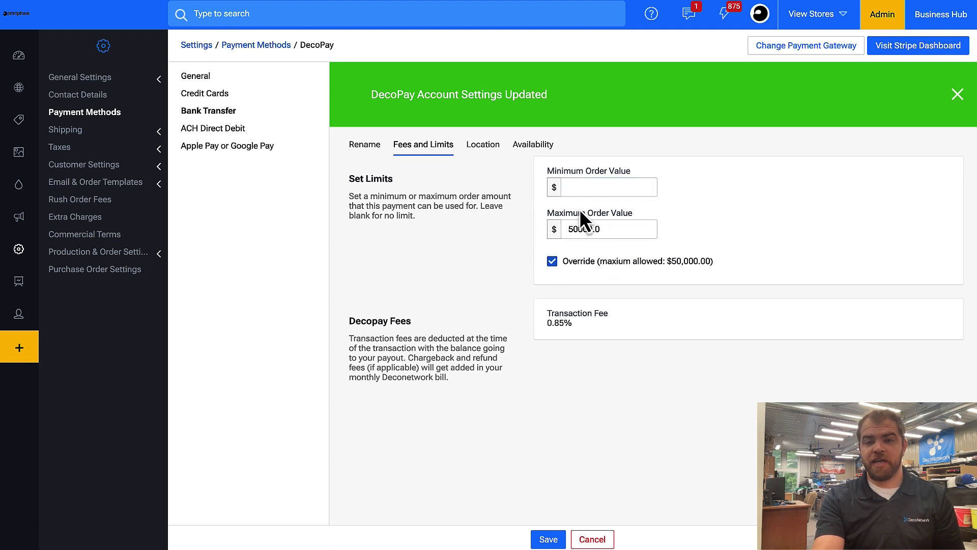
pyautogui.click(589, 188)
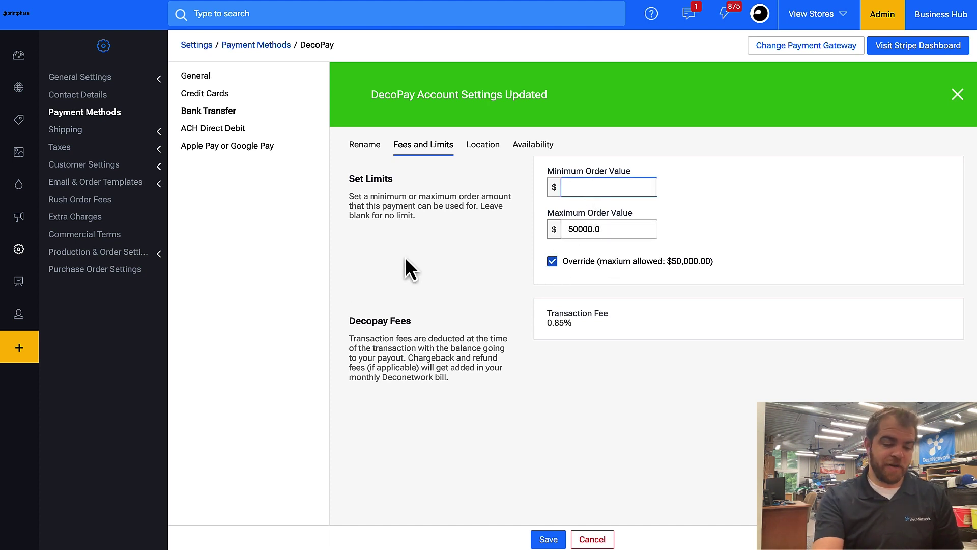
pyautogui.write('2000')
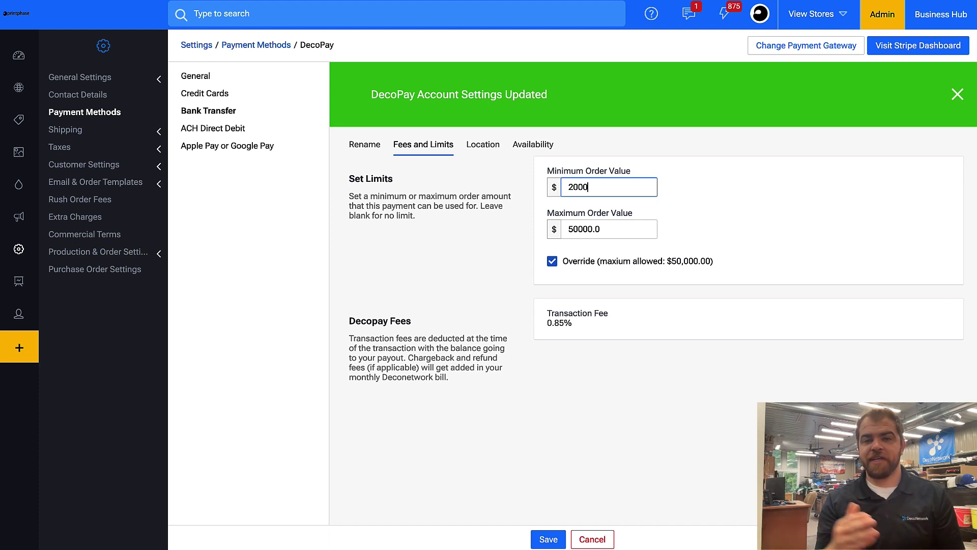
pyautogui.click(586, 229)
pyautogui.write('000')
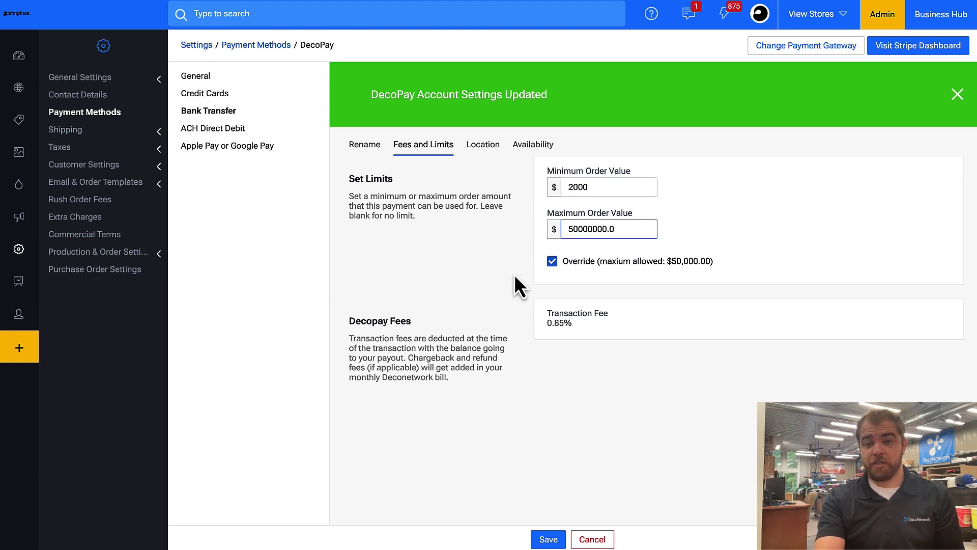
pyautogui.click(548, 539)
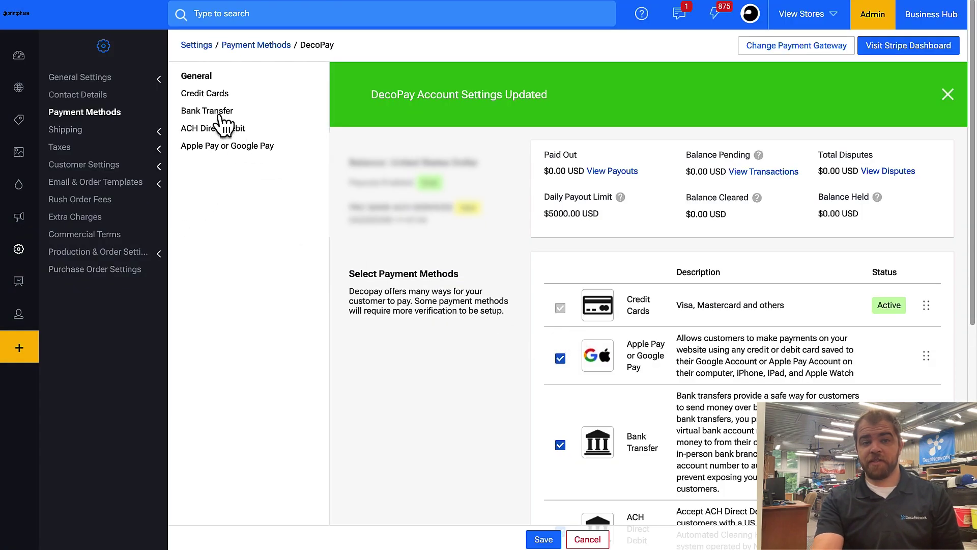
# - Give ACH Direct Debit a $2000 minimum and an overridden $5,000,000 maximum order value, and save
pyautogui.click(222, 132)
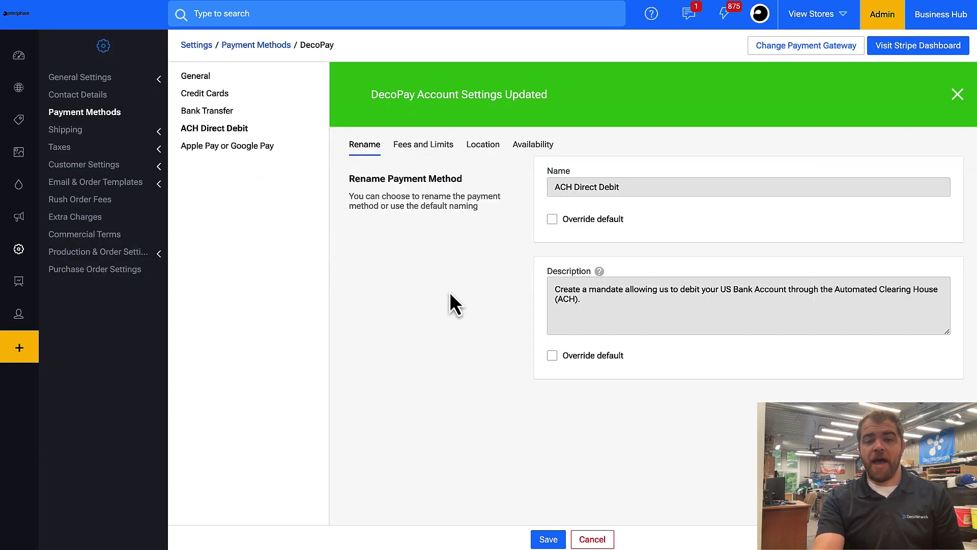
pyautogui.click(413, 159)
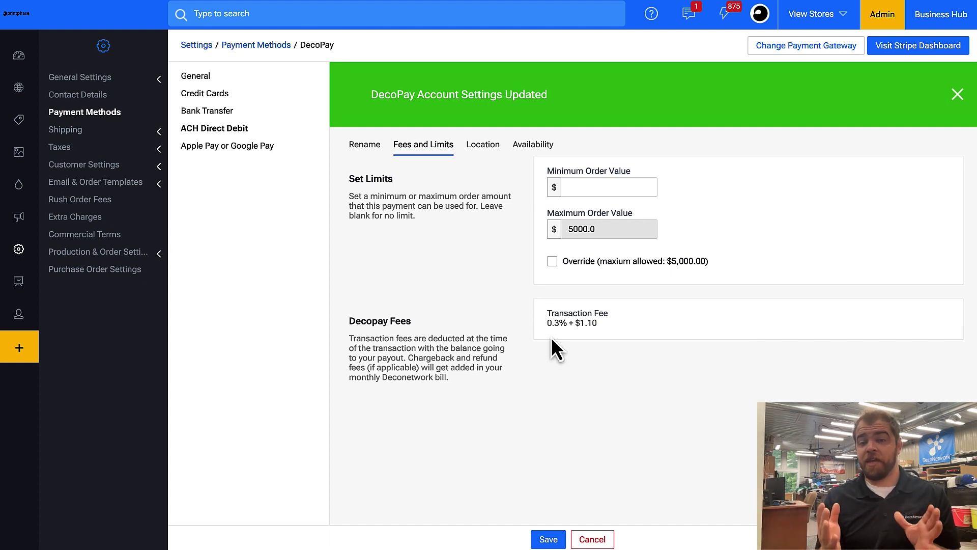
pyautogui.click(610, 264)
pyautogui.click(578, 183)
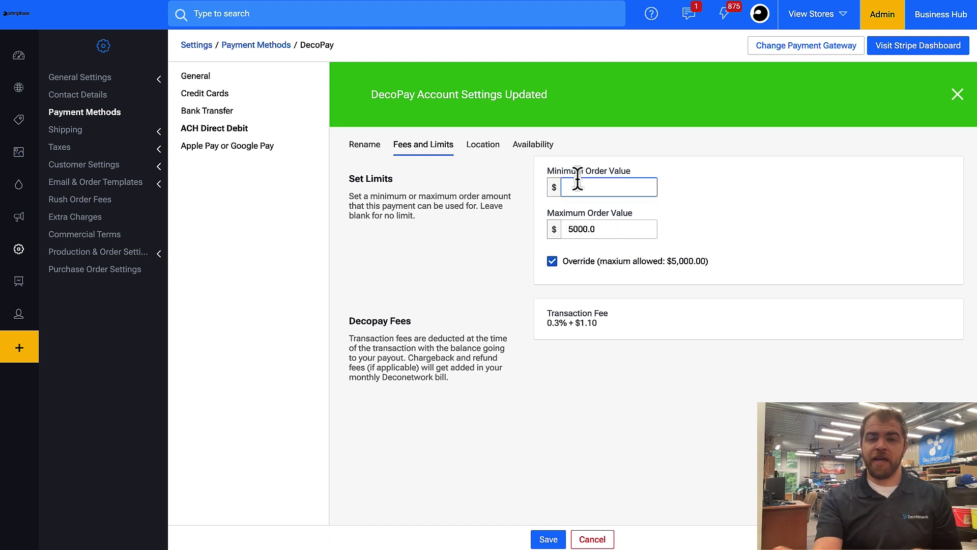
pyautogui.write('2000')
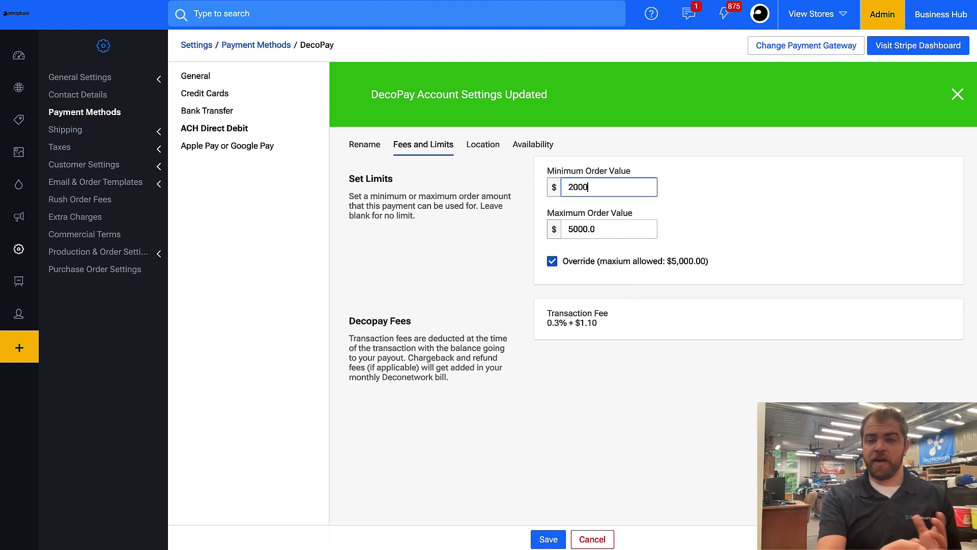
pyautogui.press('Tab')
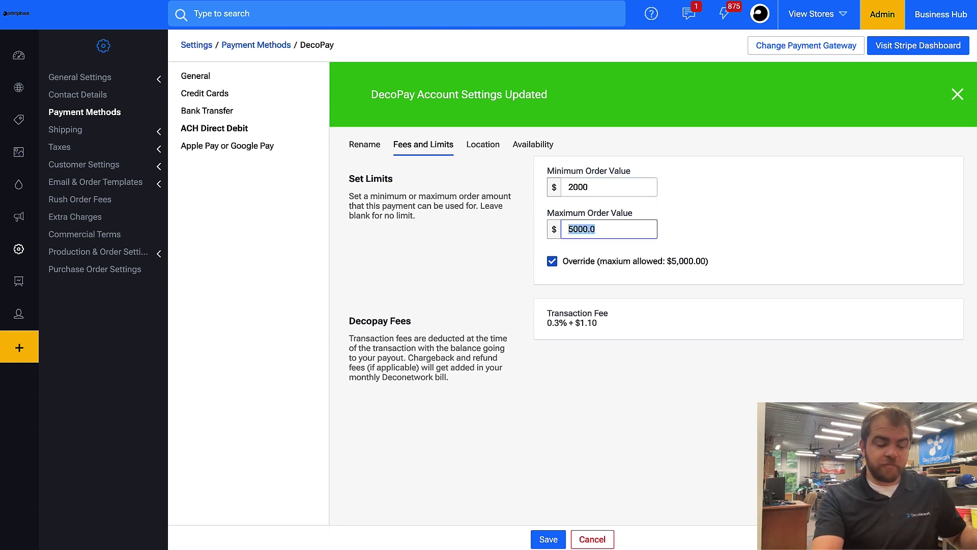
pyautogui.write('50')
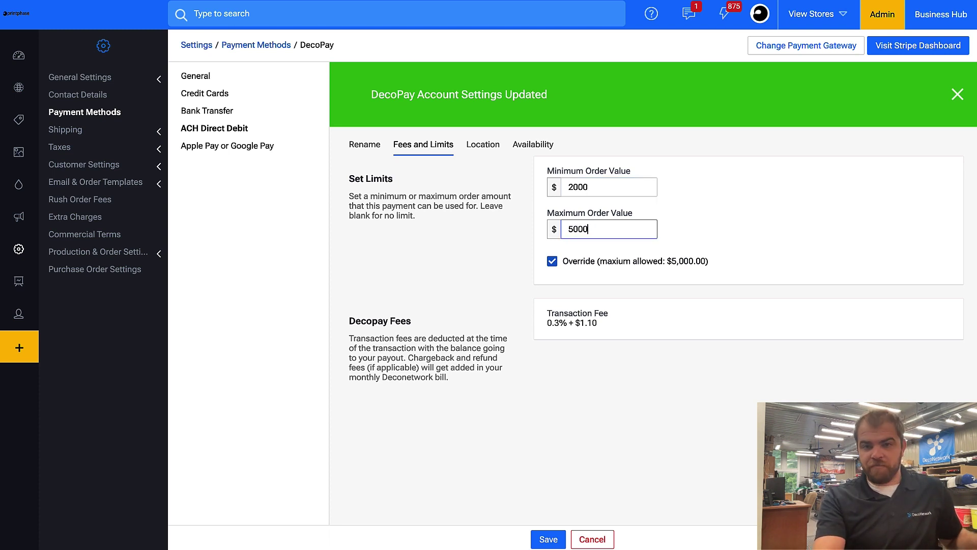
pyautogui.write('0')
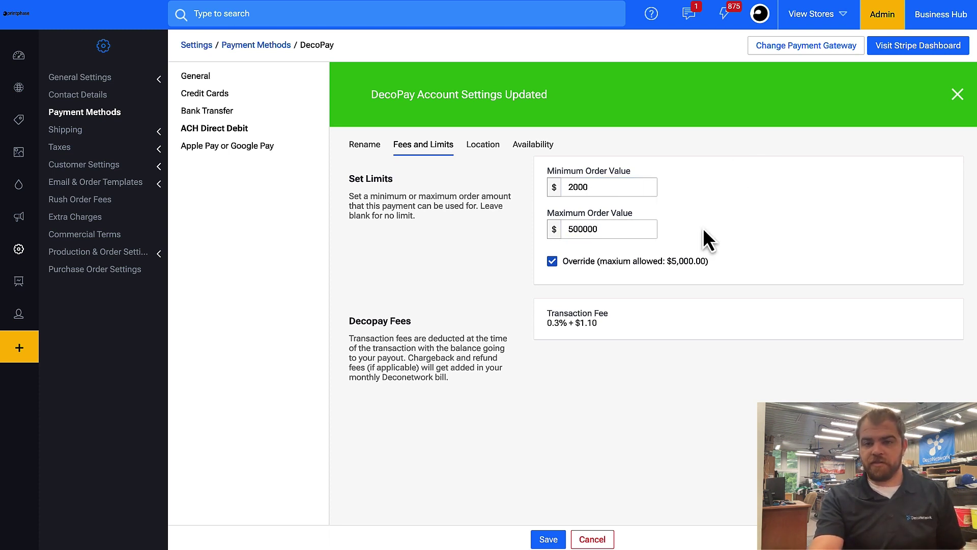
pyautogui.write('0')
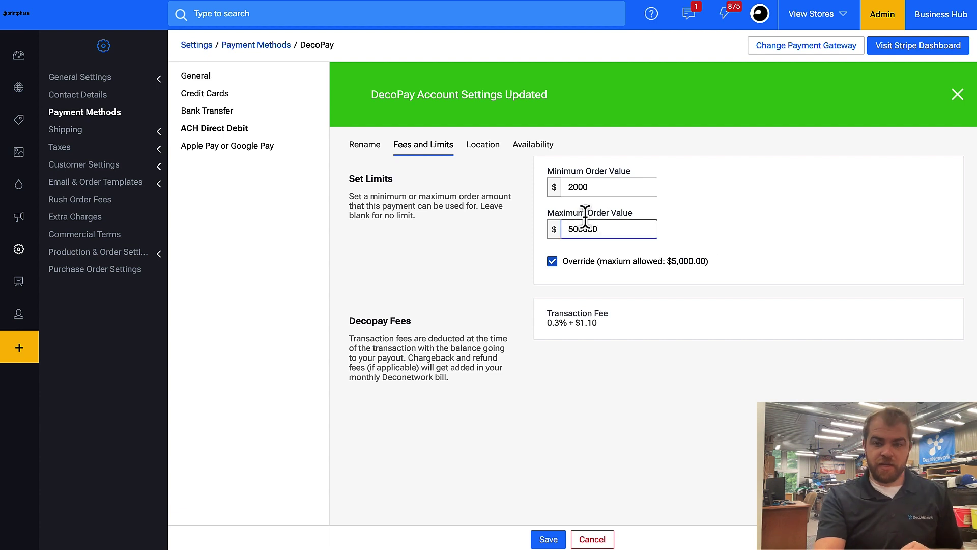
pyautogui.click(584, 229)
pyautogui.rightClick(585, 216)
pyautogui.click(858, 332)
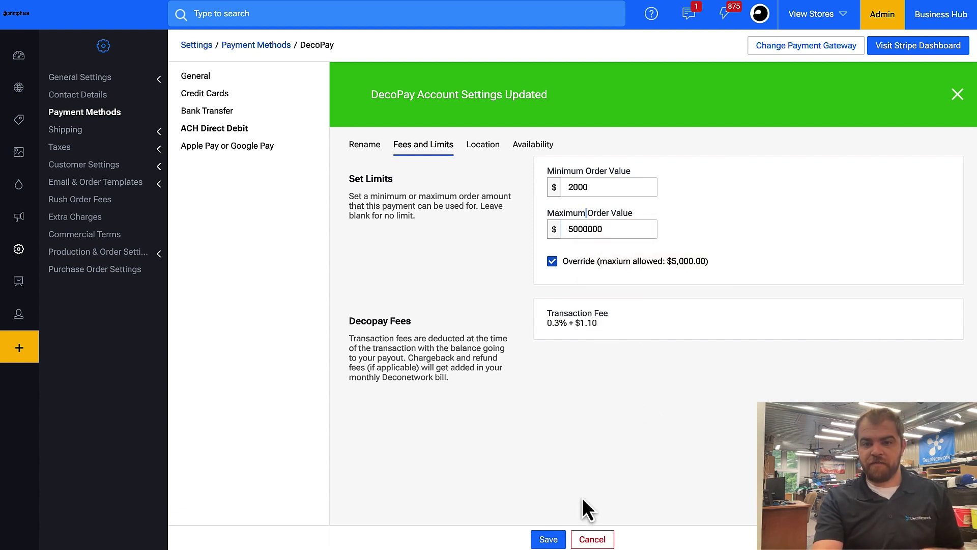
pyautogui.click(549, 539)
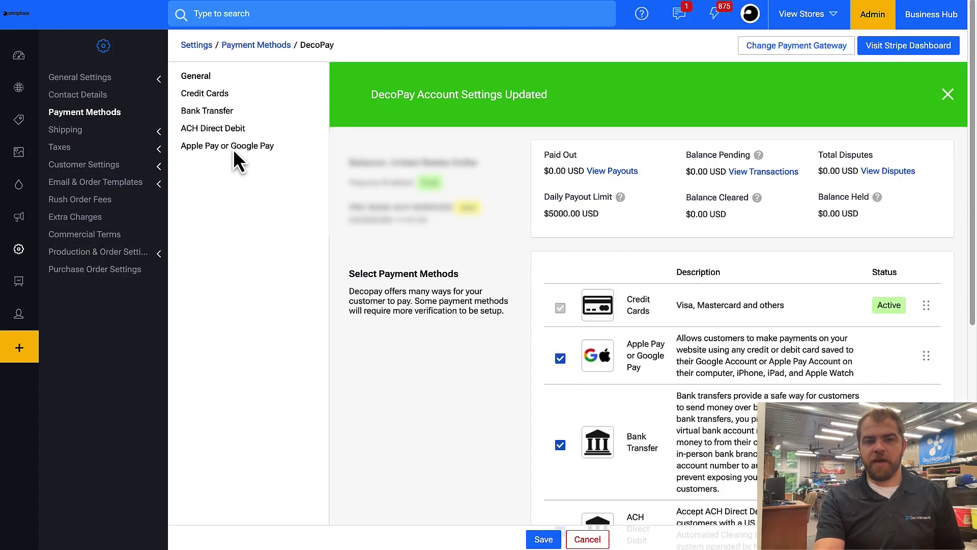
# - Override the Apple Pay or Google Pay maximum order value to 2000 and save
pyautogui.click(234, 148)
pyautogui.click(428, 145)
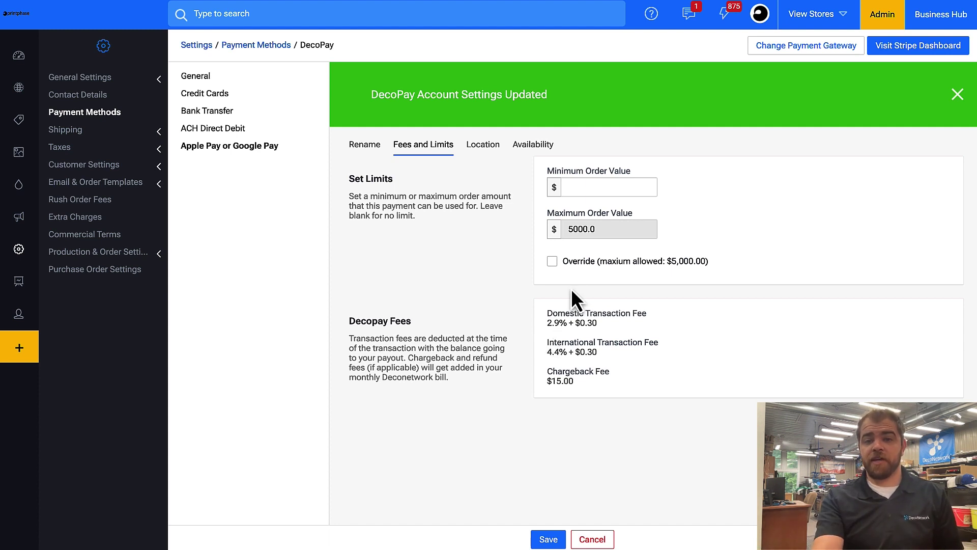
pyautogui.click(552, 261)
pyautogui.moveTo(623, 230); pyautogui.dragTo(474, 231)
pyautogui.write('2000')
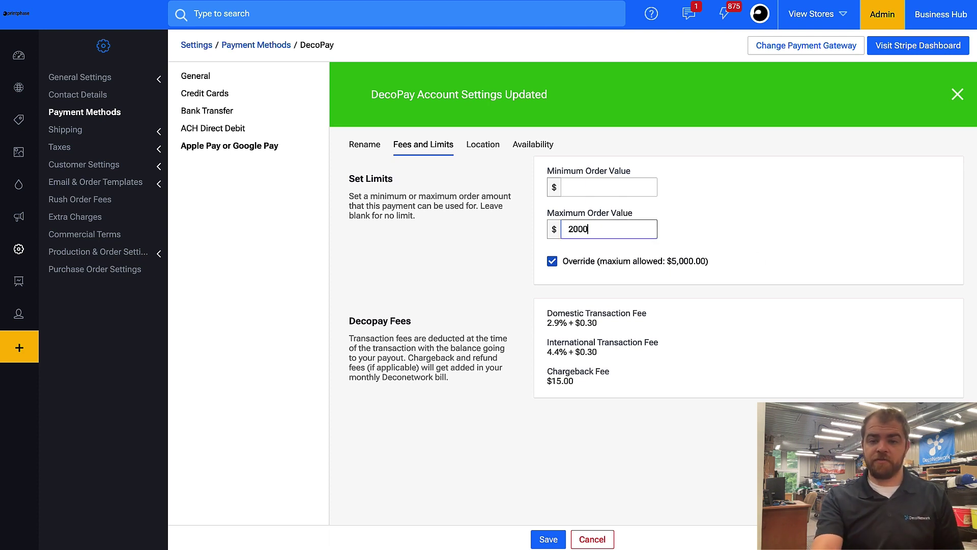
pyautogui.click(548, 539)
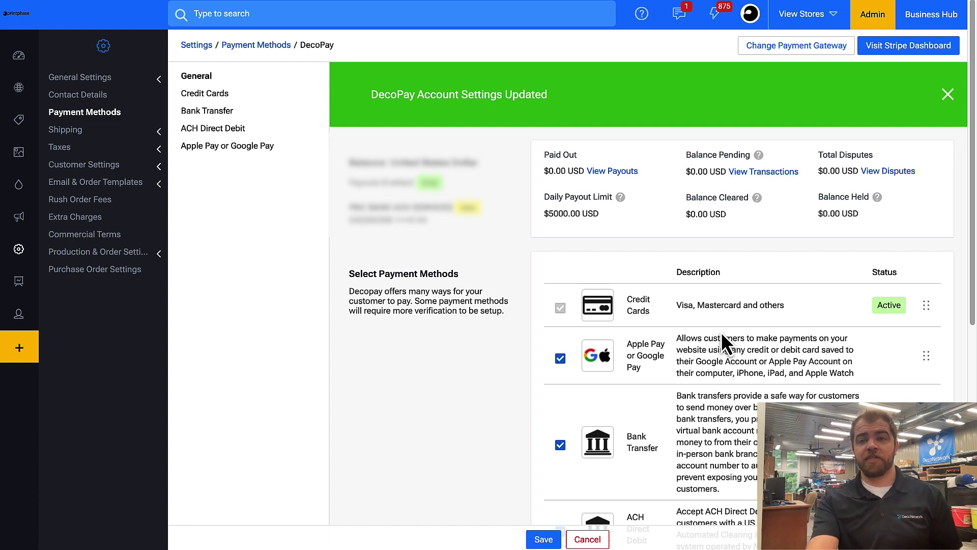
# - Open the Help (?) resources dropdown and close it again
pyautogui.click(643, 17)
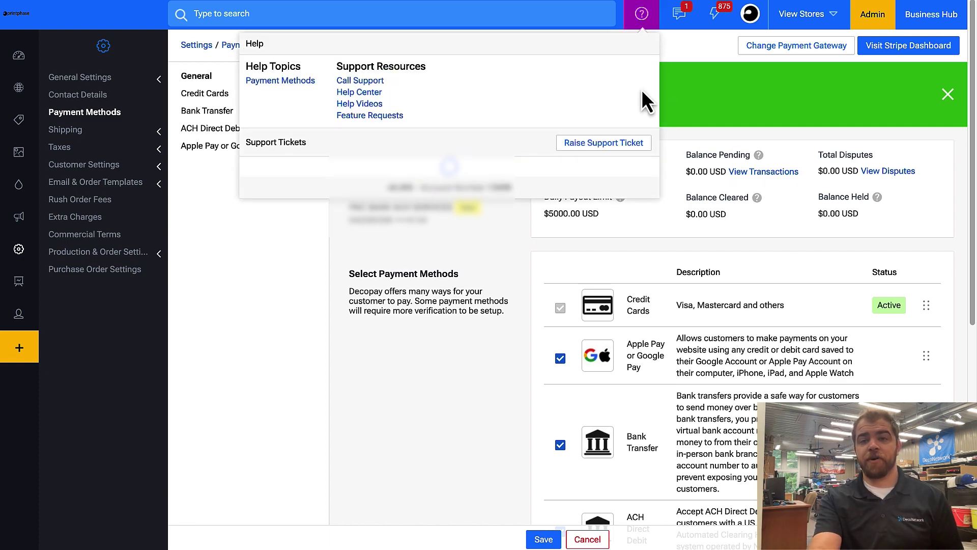
pyautogui.click(688, 54)
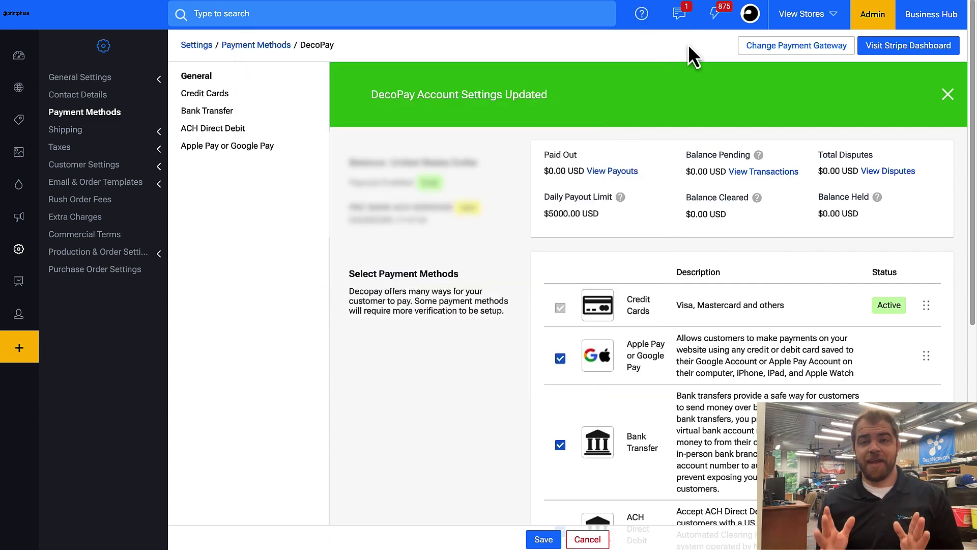